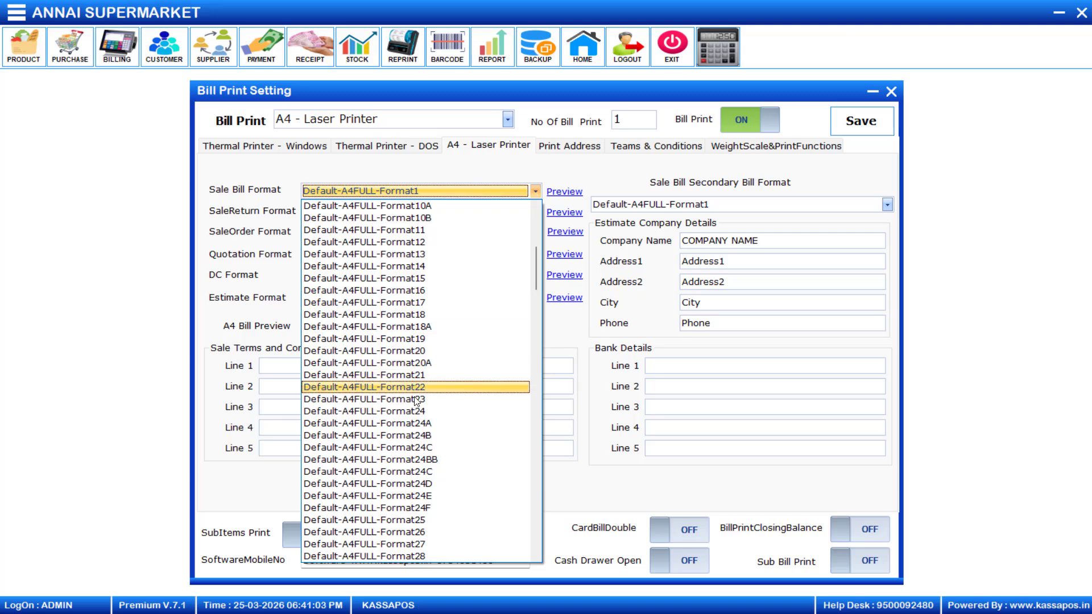
- Choose Default-A4FULL-Format24 as the A4 sale bill format and preview the sample invoice
{"action": "left_click", "coordinate": [416, 411]}
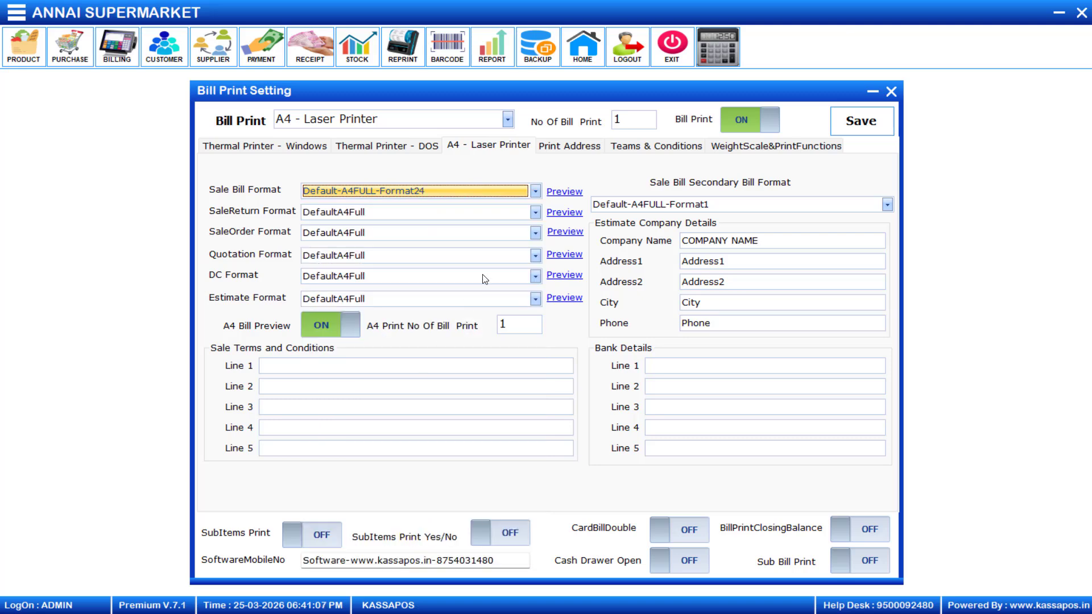
{"action": "left_click", "coordinate": [564, 193]}
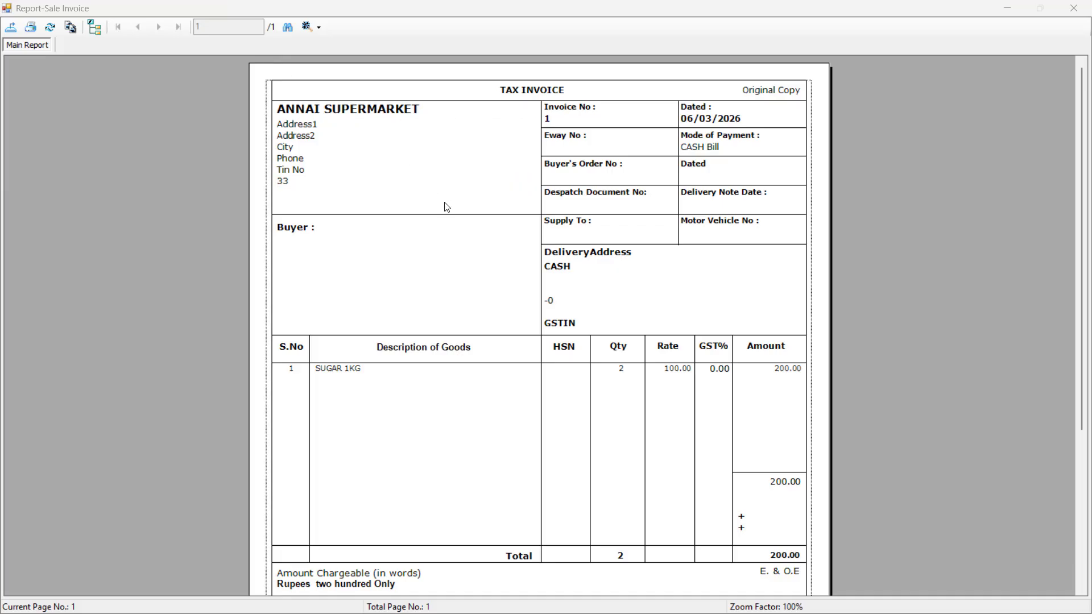
{"action": "left_click", "coordinate": [504, 150]}
{"action": "left_click", "coordinate": [1071, 12]}
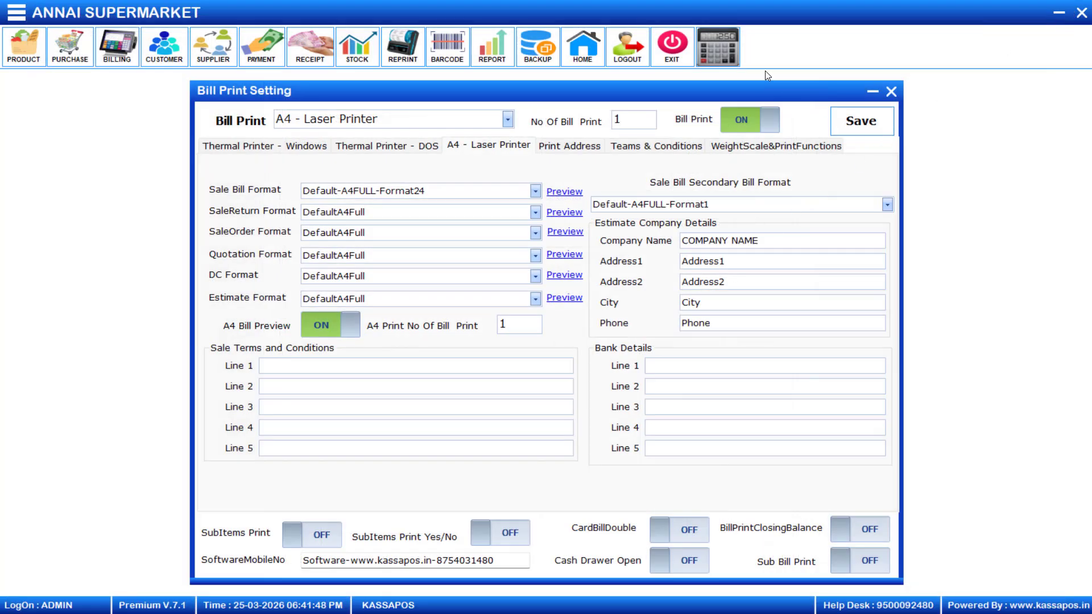
- On WeightScale&PrintFunctions, switch on PONo, PODate, DCNo, VehicleNo, Eway BillNo and Transport Name ('Supply to')
{"action": "left_click", "coordinate": [760, 149]}
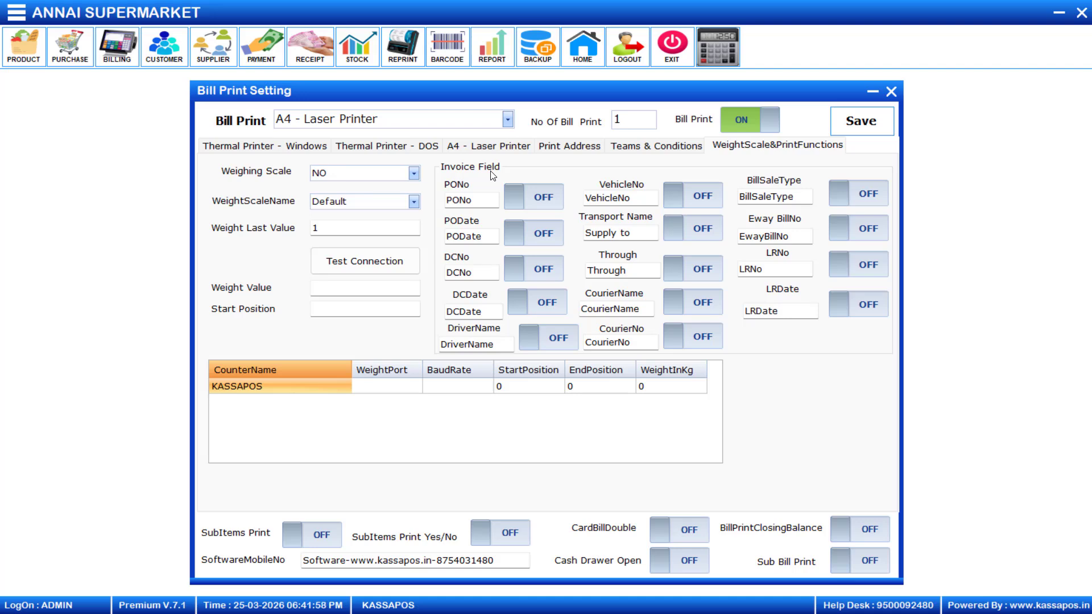
{"action": "left_click", "coordinate": [535, 204]}
{"action": "left_click", "coordinate": [537, 239]}
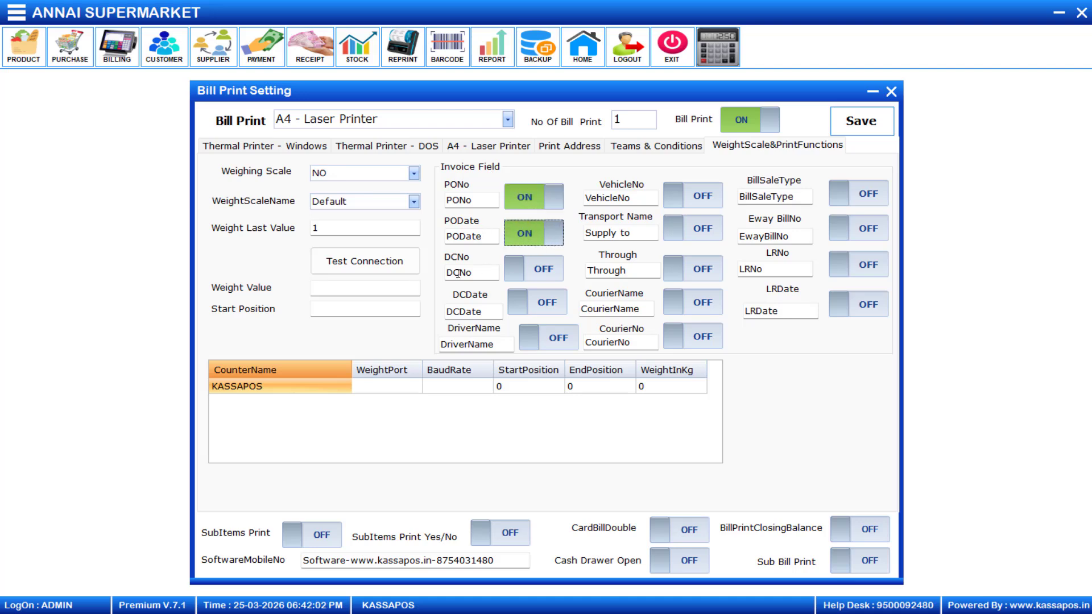
{"action": "left_click", "coordinate": [538, 272]}
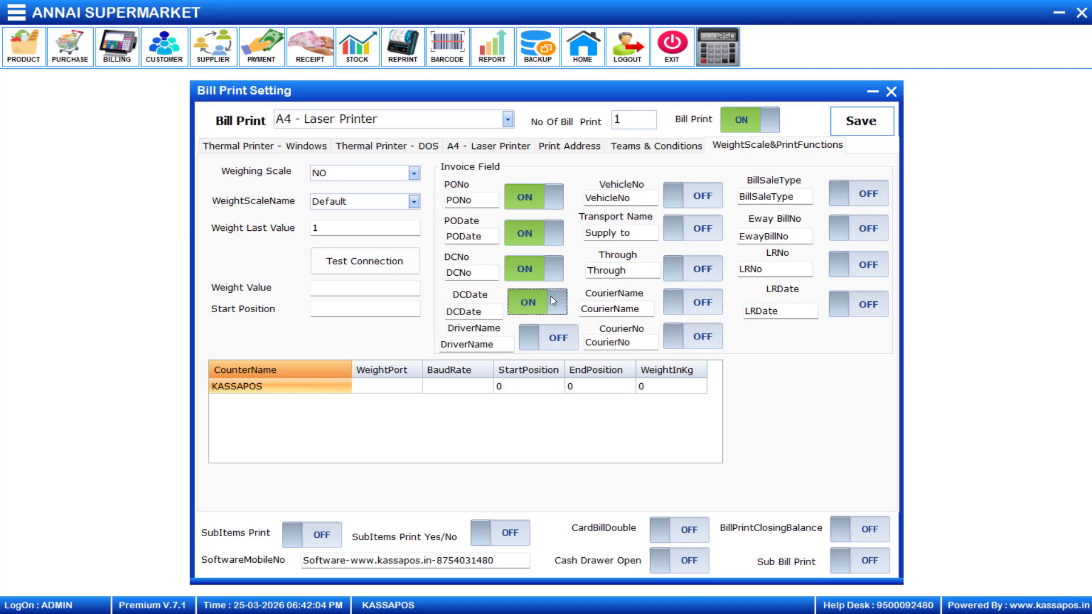
{"action": "left_click", "coordinate": [699, 193]}
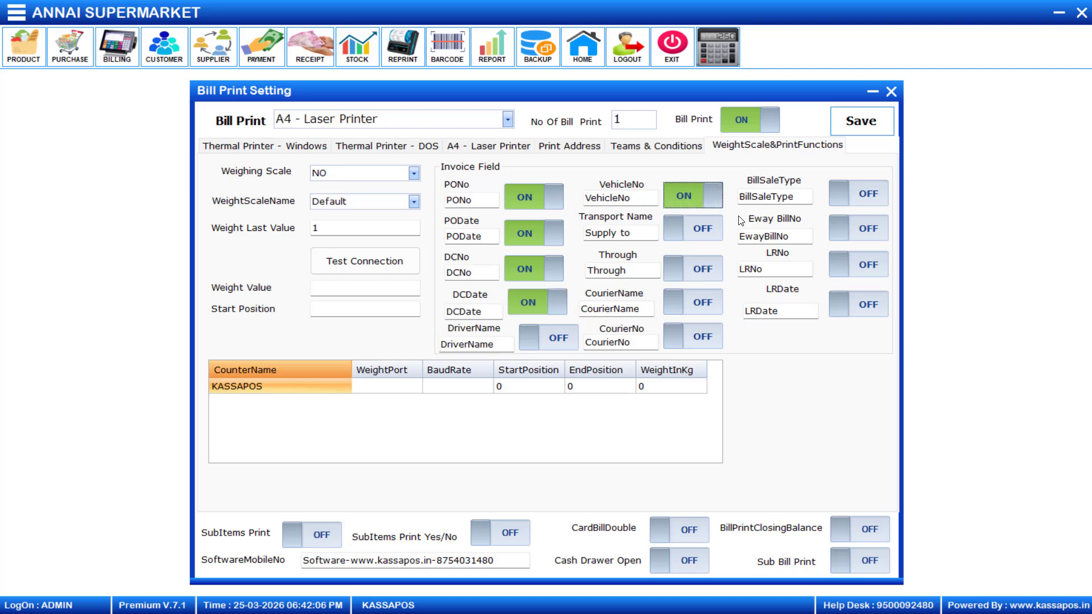
{"action": "left_click", "coordinate": [851, 227]}
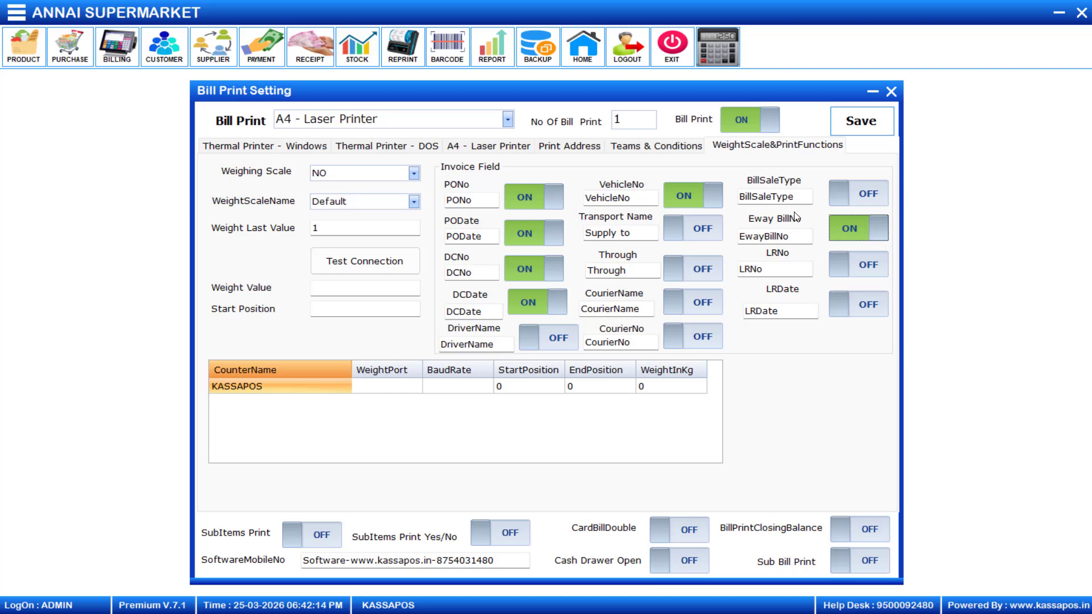
{"action": "left_click", "coordinate": [638, 233]}
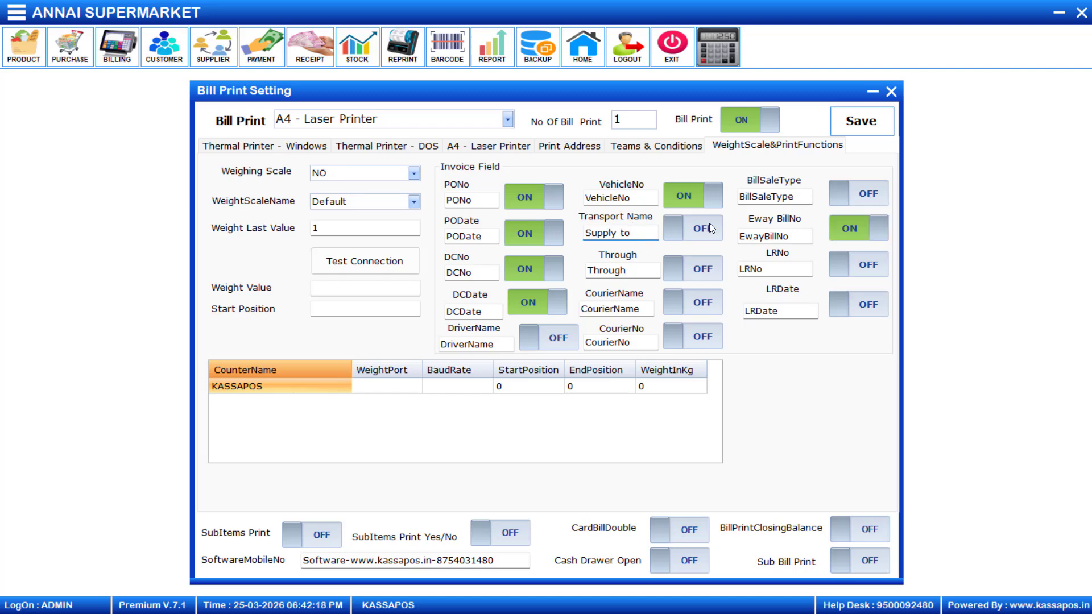
{"action": "left_click", "coordinate": [699, 236]}
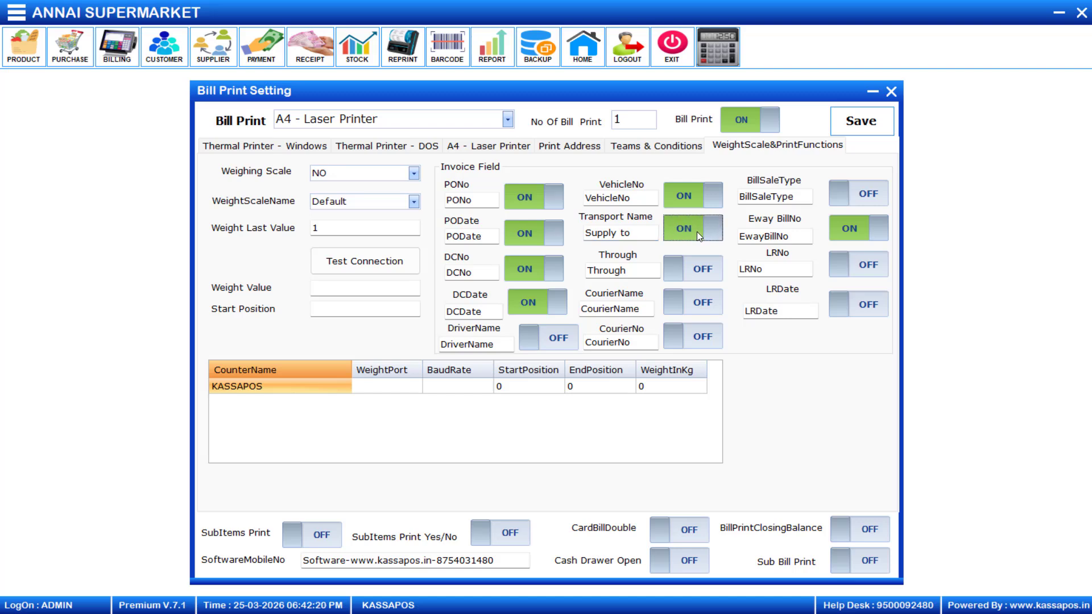
- Save the print settings, confirm, and close the dialog
{"action": "left_click", "coordinate": [861, 125]}
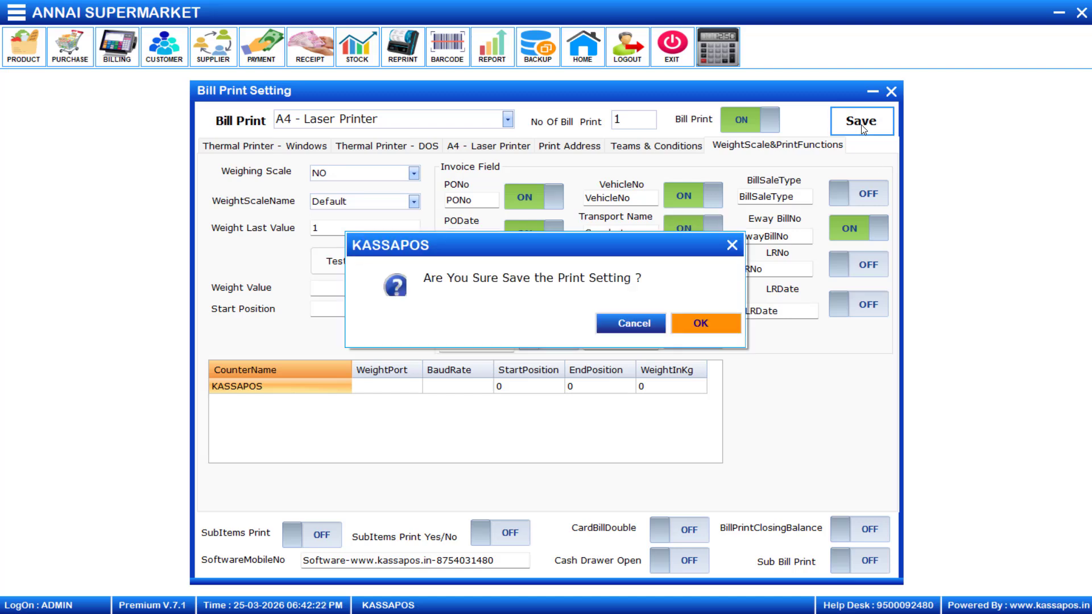
{"action": "left_click", "coordinate": [714, 320]}
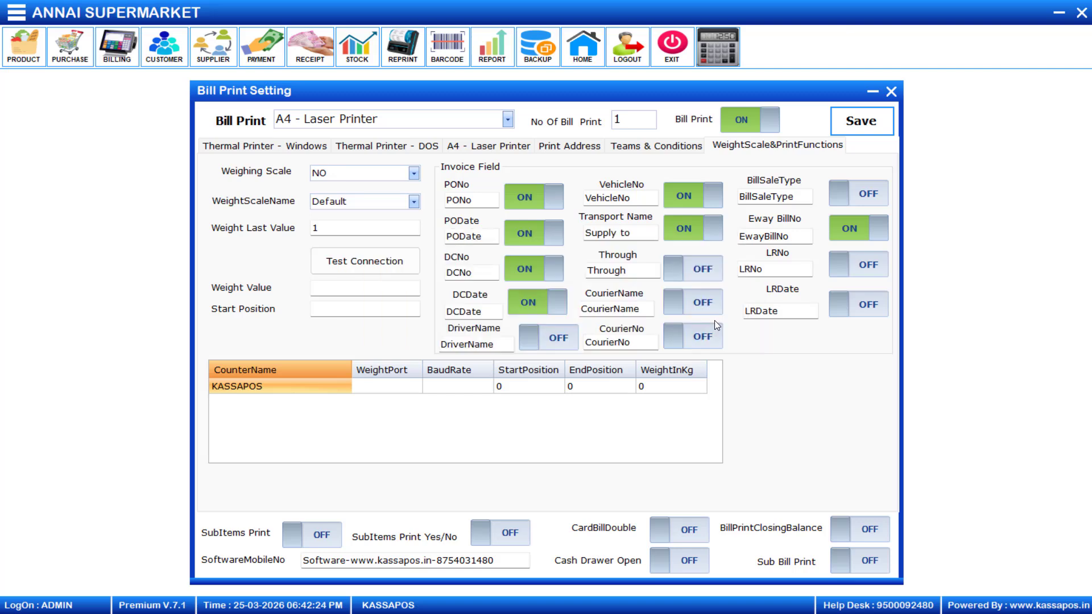
{"action": "left_click", "coordinate": [714, 324]}
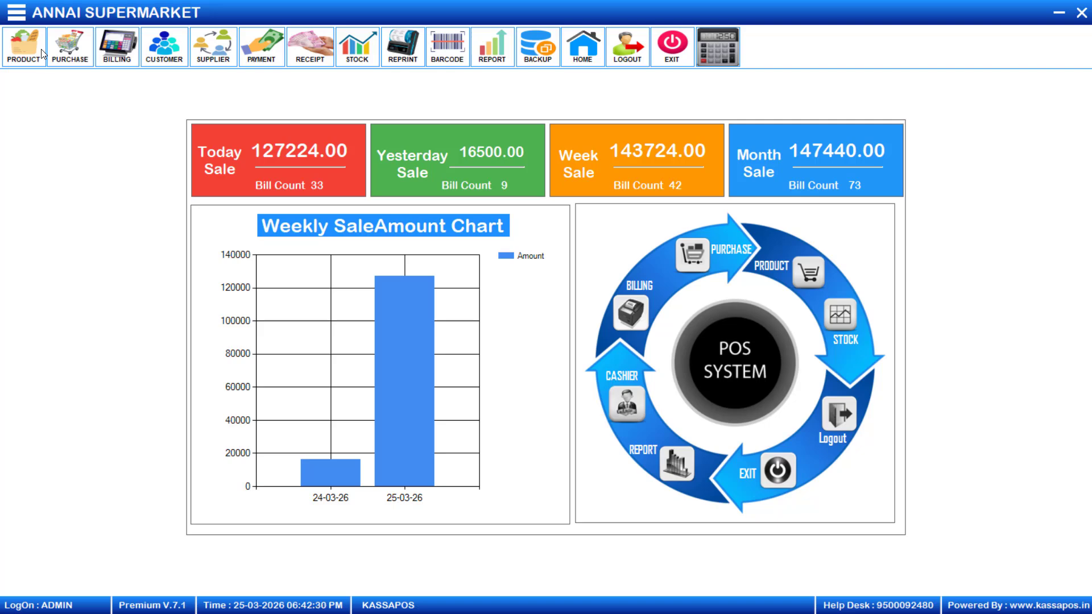
- Start new bill 34 in Billing and select its customer, filling in their phone number
{"action": "left_click", "coordinate": [119, 47]}
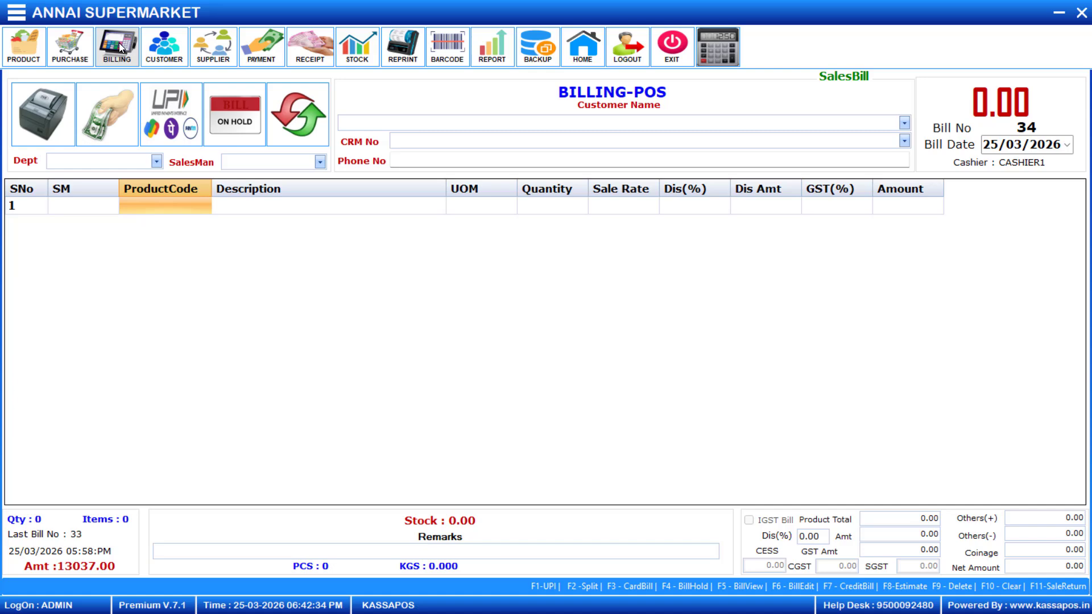
{"action": "left_click", "coordinate": [904, 123]}
{"action": "left_click", "coordinate": [536, 149]}
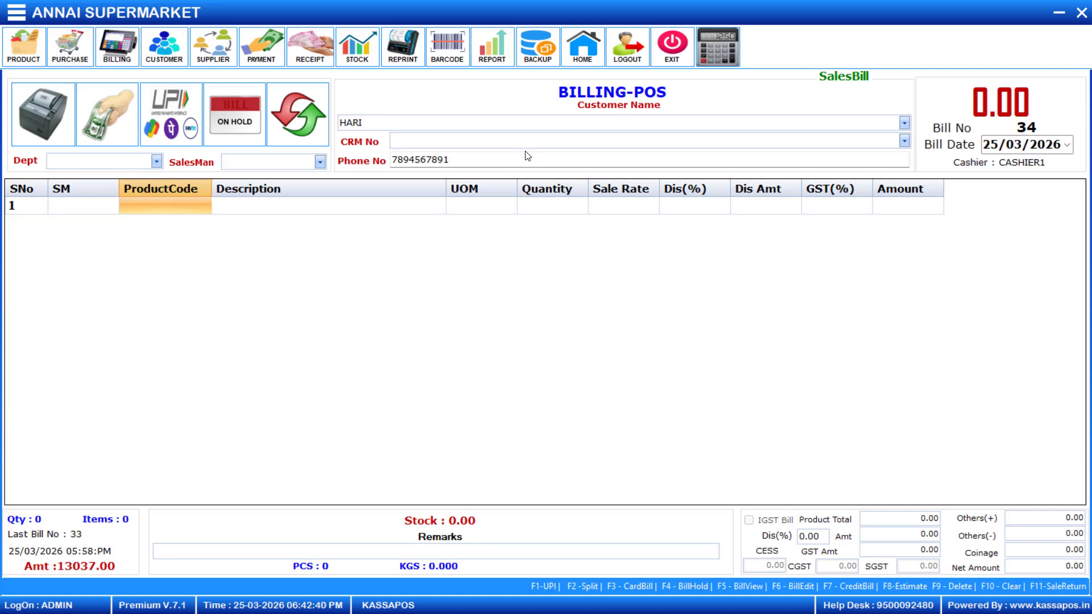
- Add MOON DHALL with quantity 60 on the first bill row
{"action": "left_click", "coordinate": [159, 204]}
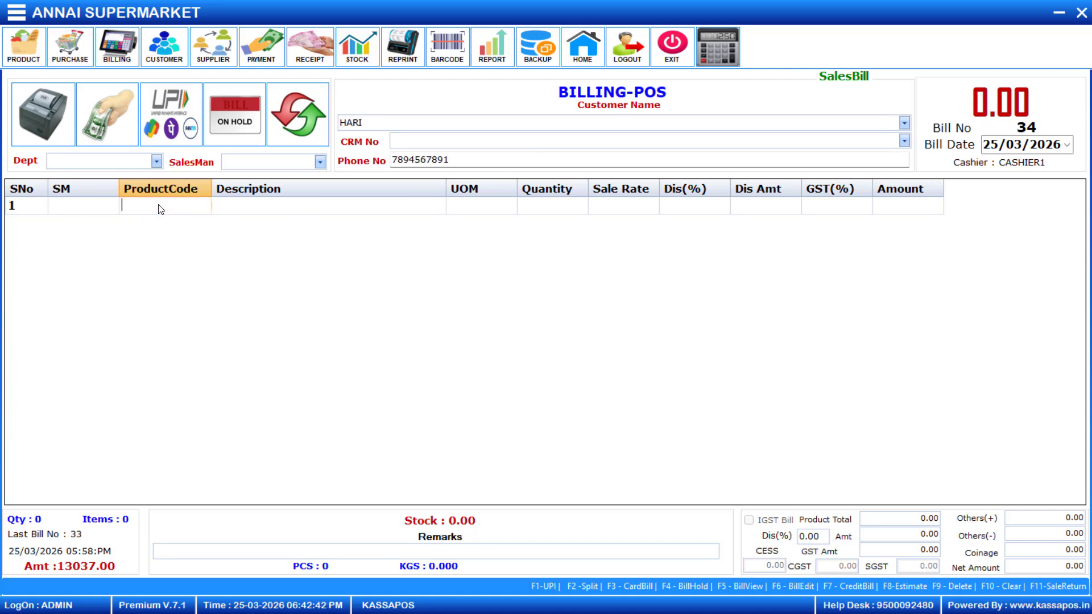
{"action": "key", "text": "Return"}
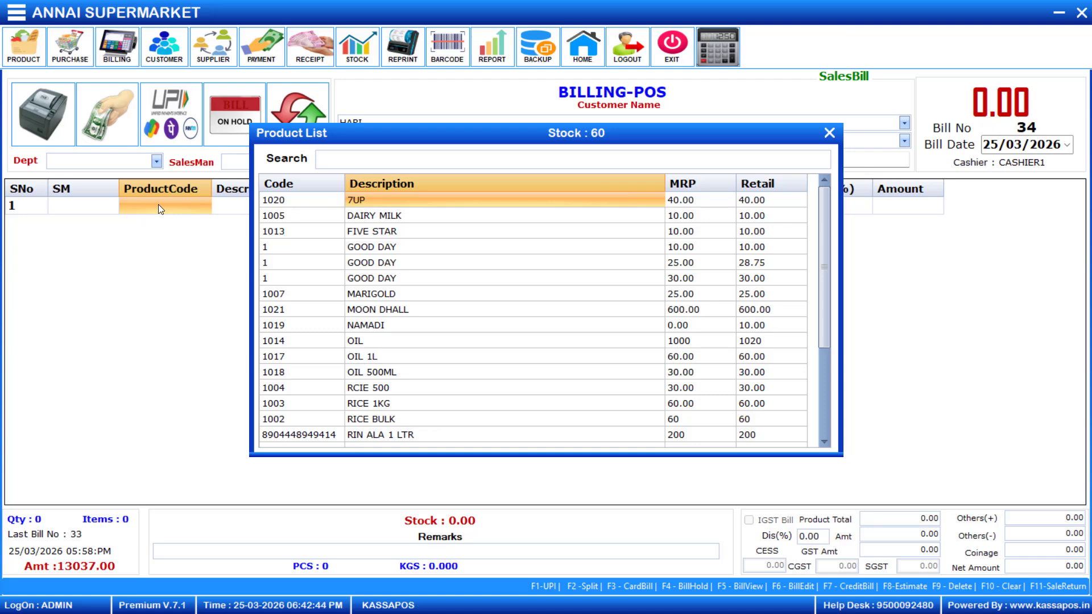
{"action": "key", "text": "Down"}
{"action": "key", "text": "Down"}
{"action": "key", "text": "Down"}
{"action": "key", "text": "Down"}
{"action": "key", "text": "Down"}
{"action": "key", "text": "Down"}
{"action": "key", "text": "Down"}
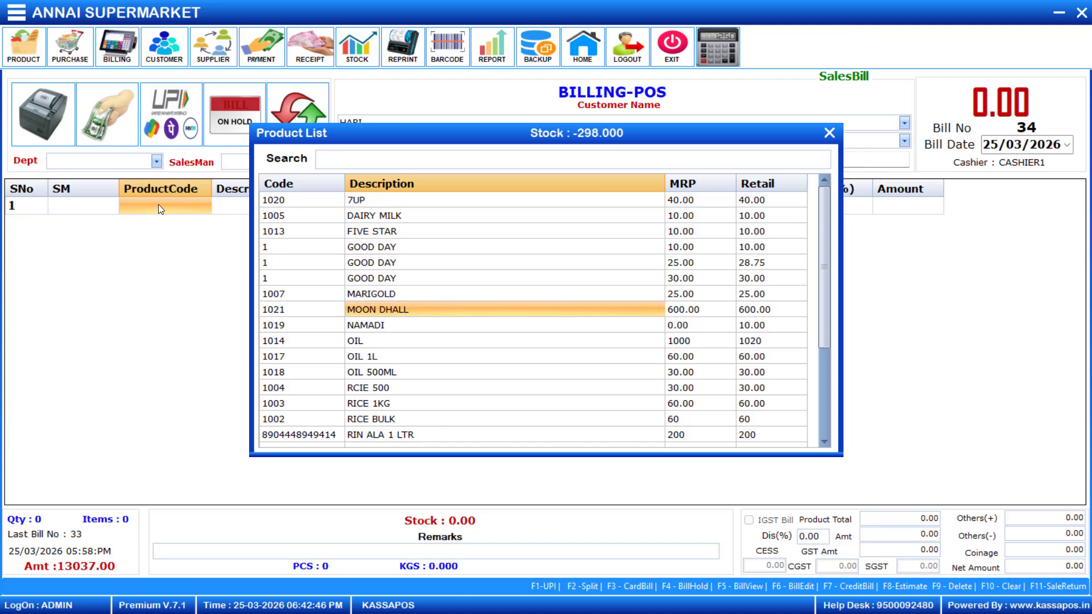
{"action": "key", "text": "Return"}
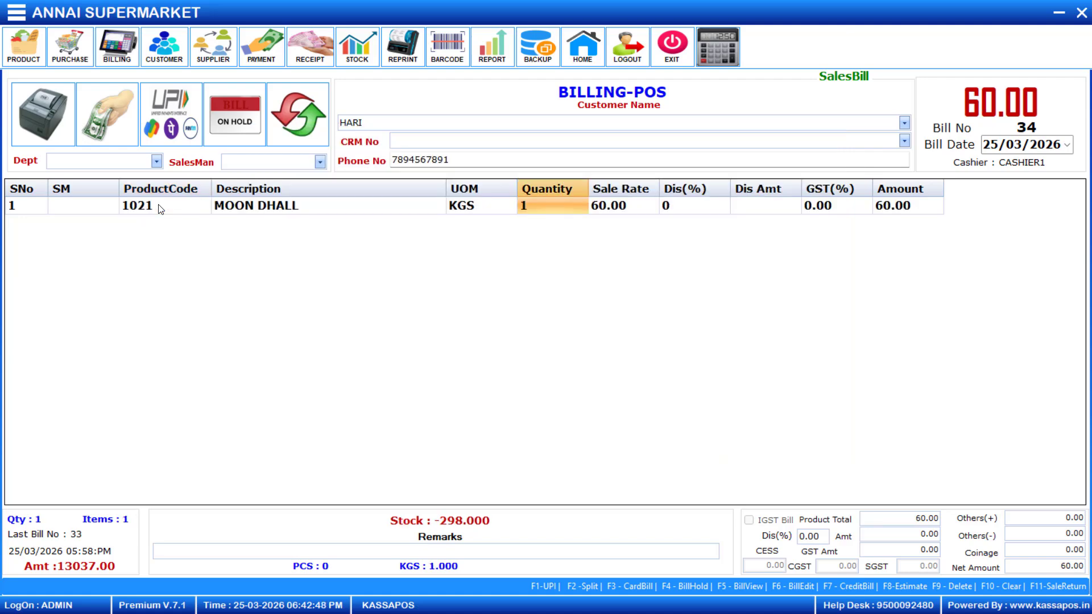
{"action": "type", "text": "60"}
{"action": "key", "text": "Return"}
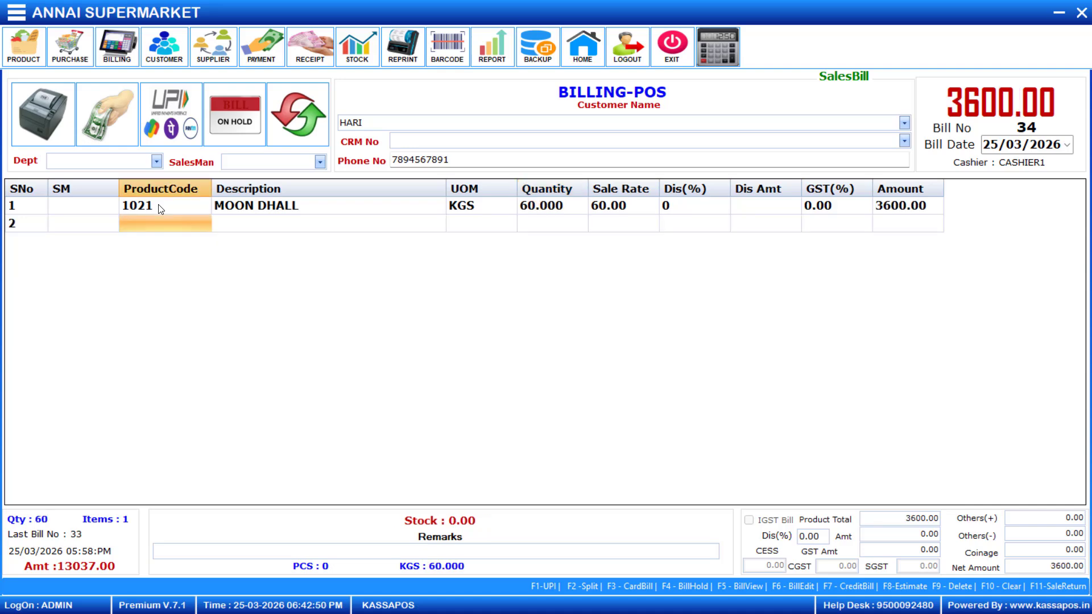
- Add RICE BULK with quantity 50, totalling 6390.00, and bring up the extra invoice fields
{"action": "key", "text": "Return"}
{"action": "key", "text": "Down"}
{"action": "key", "text": "Down"}
{"action": "key", "text": "Down"}
{"action": "key", "text": "Down"}
{"action": "key", "text": "Down"}
{"action": "key", "text": "Down"}
{"action": "key", "text": "Down"}
{"action": "key", "text": "Down"}
{"action": "key", "text": "Down"}
{"action": "key", "text": "Down"}
{"action": "key", "text": "Down"}
{"action": "key", "text": "Down"}
{"action": "key", "text": "Down"}
{"action": "key", "text": "Down"}
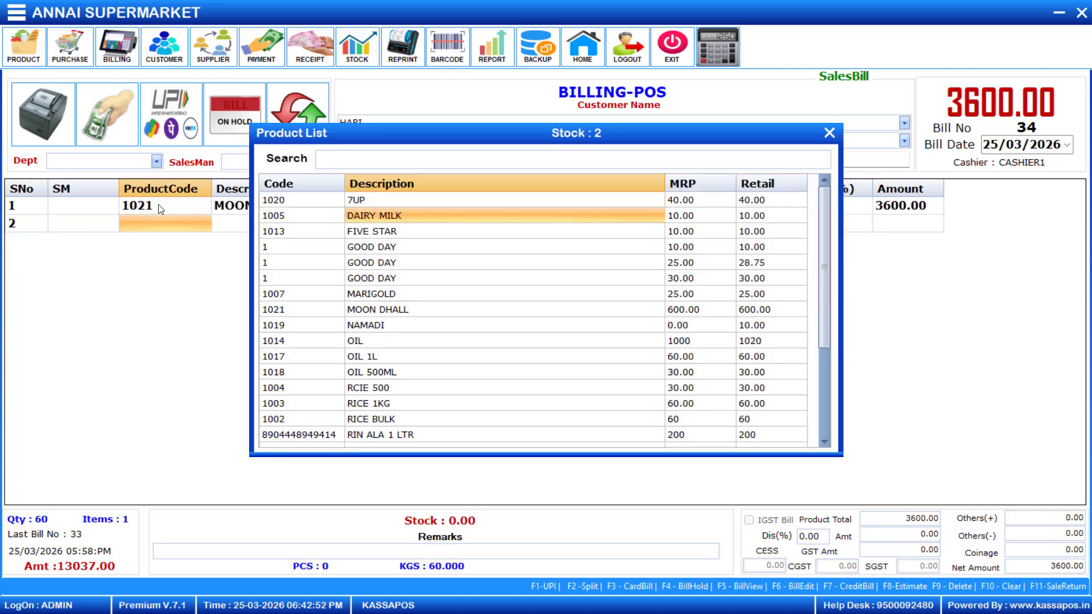
{"action": "key", "text": "Up"}
{"action": "key", "text": "Up"}
{"action": "key", "text": "Down"}
{"action": "key", "text": "Down"}
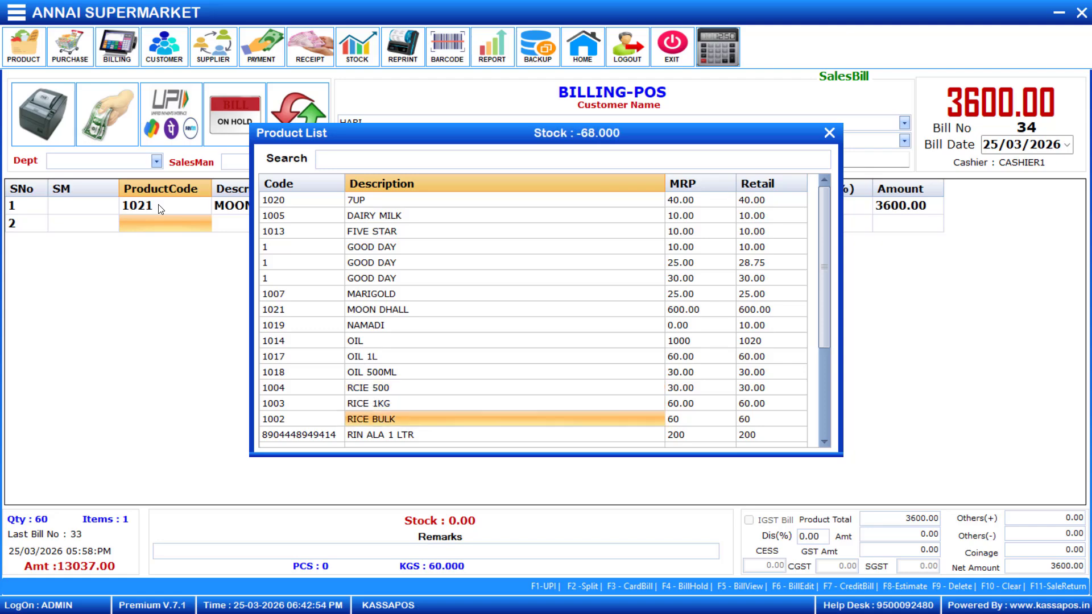
{"action": "key", "text": "Return"}
{"action": "type", "text": "5"}
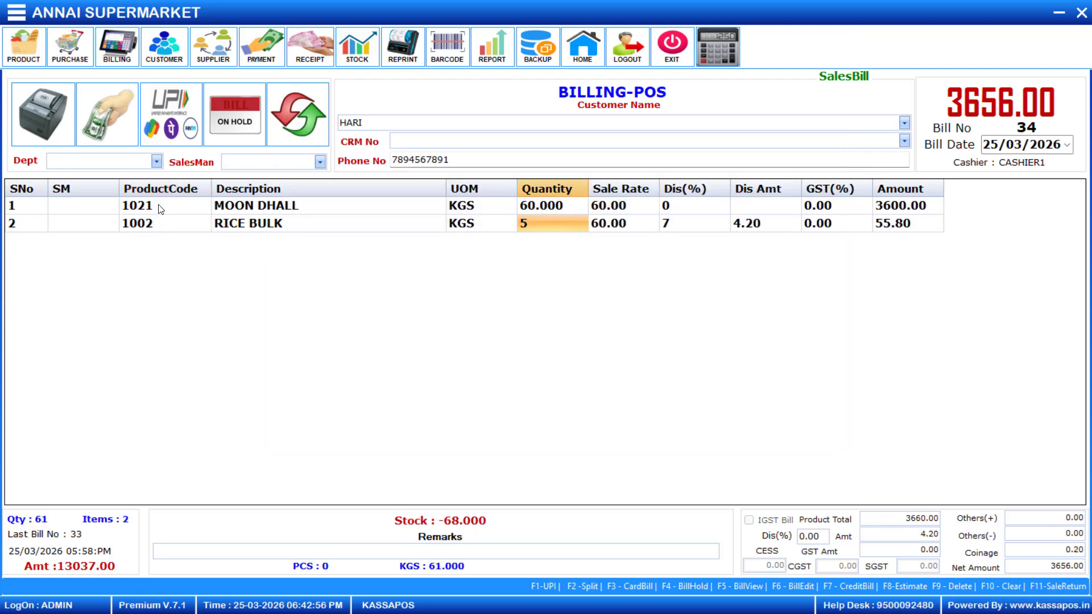
{"action": "type", "text": "0"}
{"action": "key", "text": "Return"}
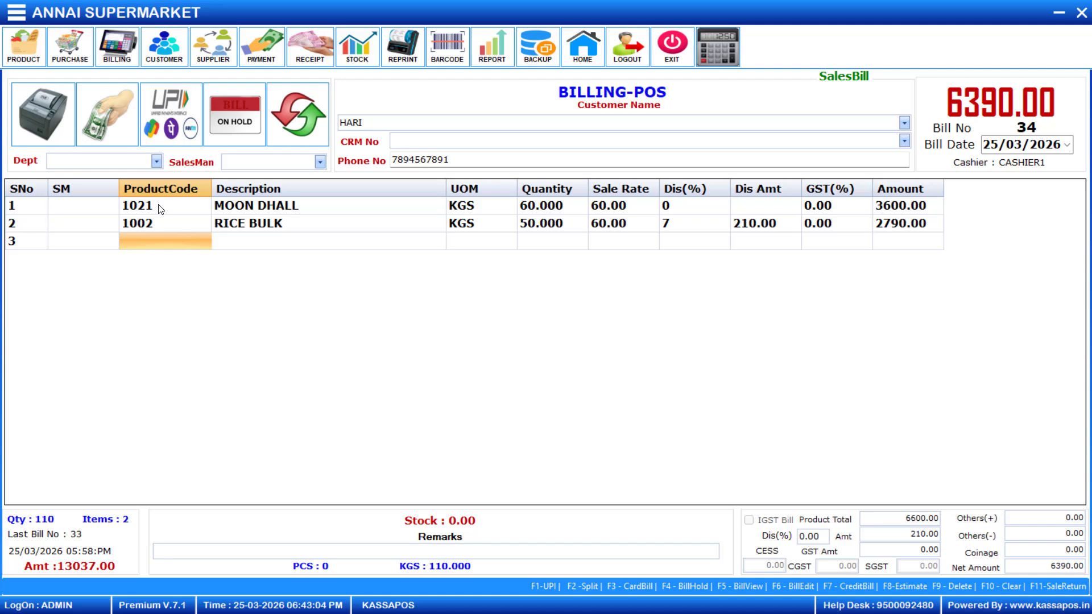
{"action": "key", "text": "F12"}
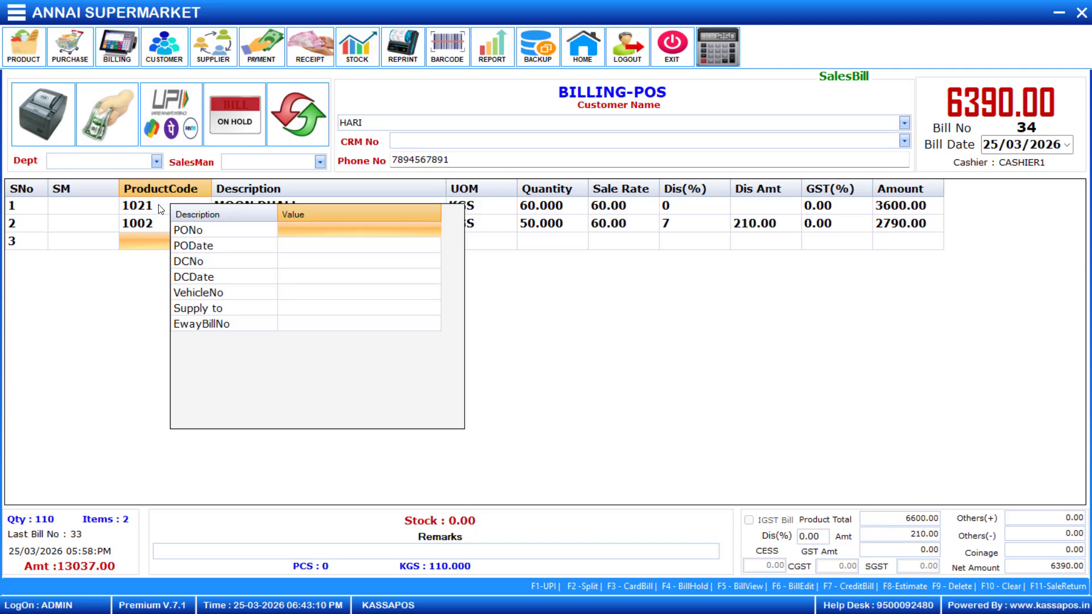
- Enter PONo 123, PO date the 25th, and DCNo 5674
{"action": "type", "text": "123"}
{"action": "key", "text": "Return"}
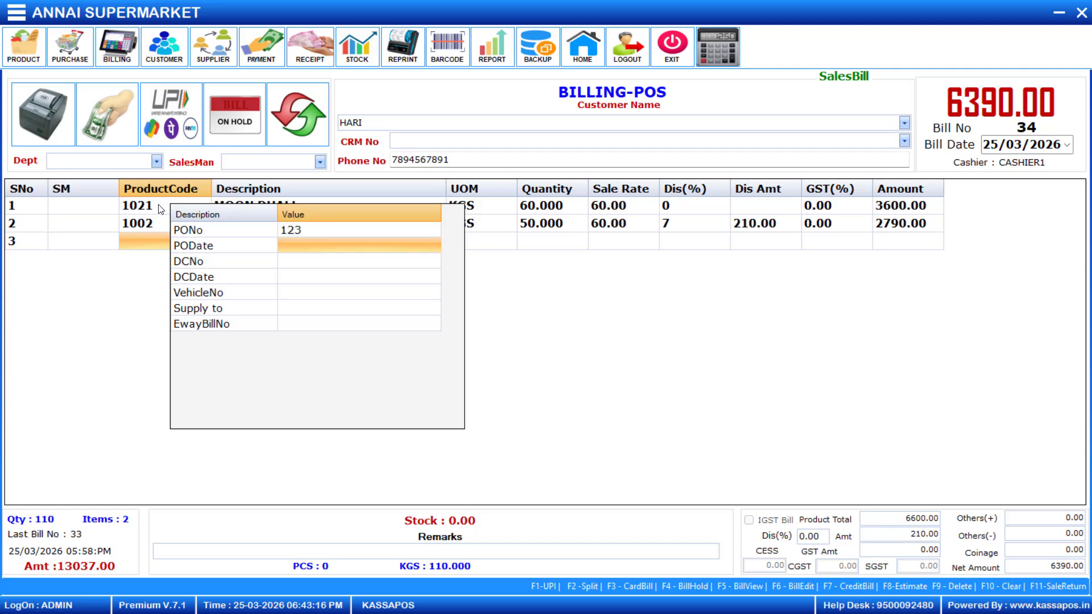
{"action": "key", "text": "Return"}
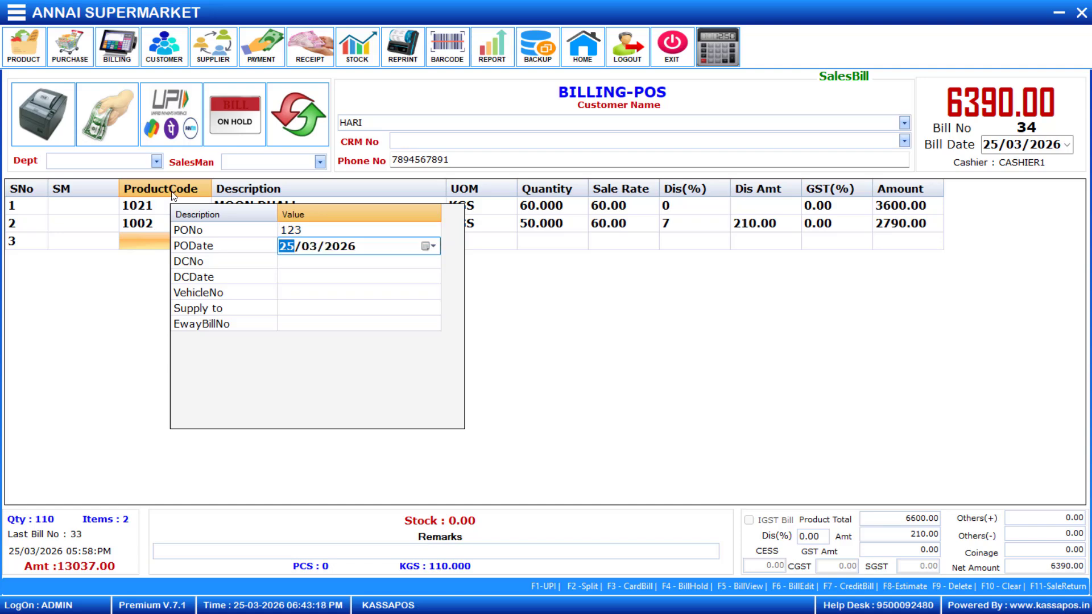
{"action": "left_click", "coordinate": [433, 245]}
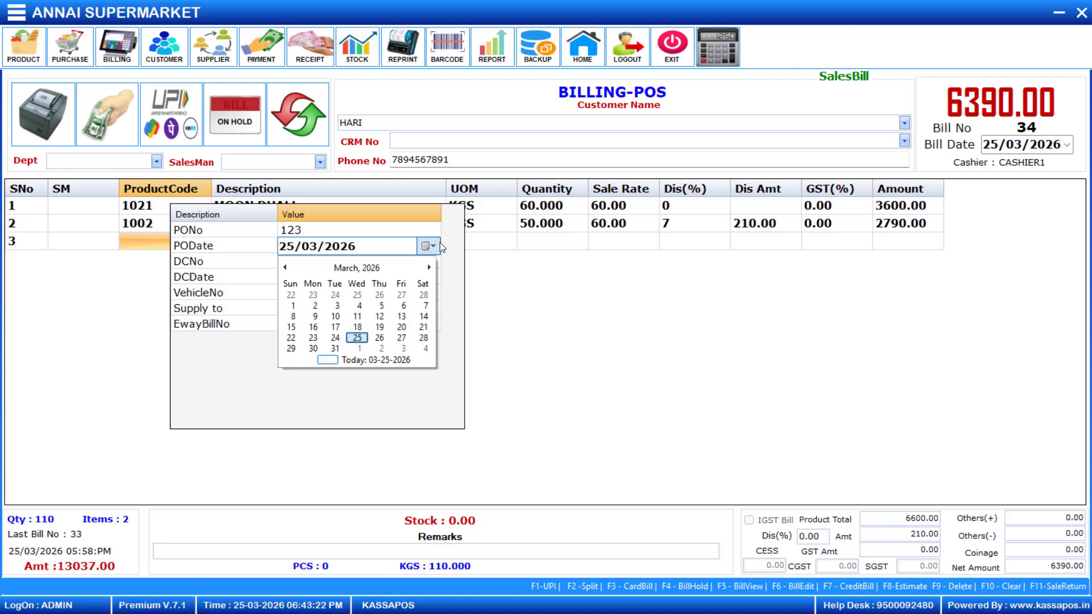
{"action": "left_click", "coordinate": [357, 338]}
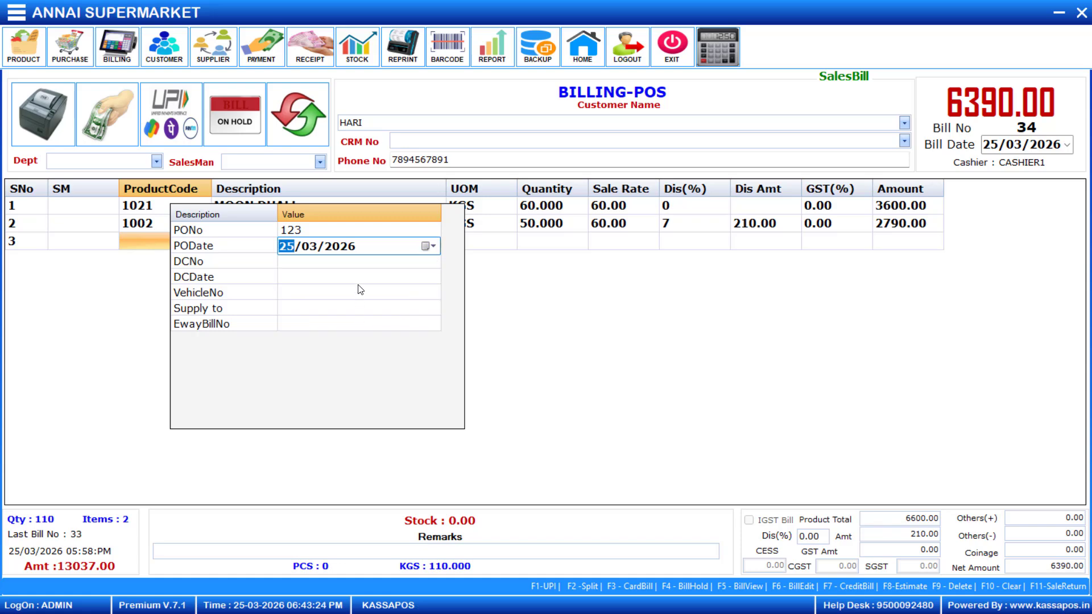
{"action": "left_click", "coordinate": [371, 265]}
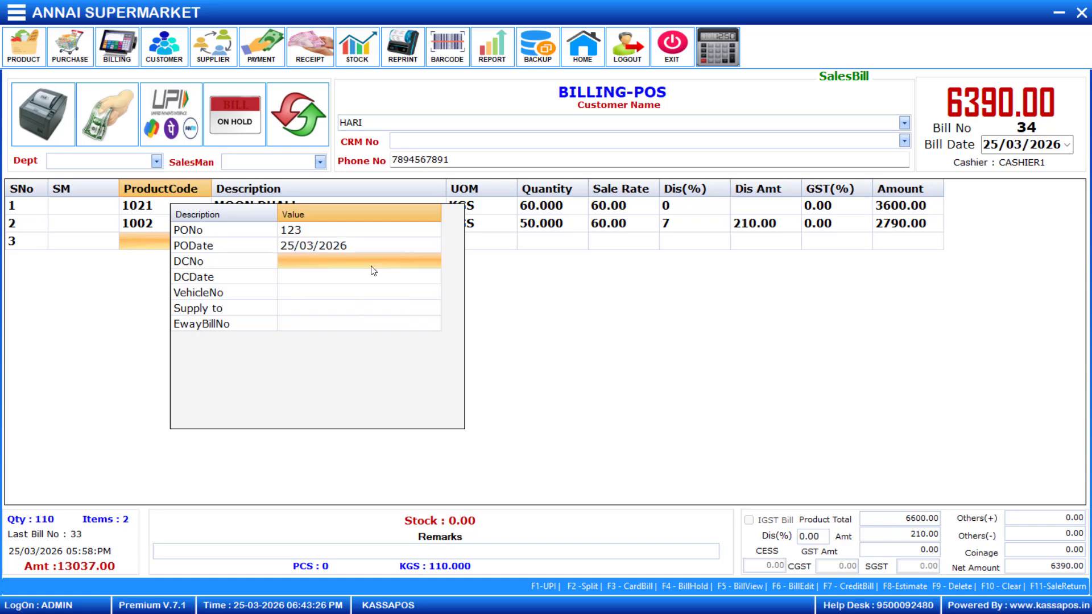
{"action": "type", "text": "5674"}
{"action": "key", "text": "Return"}
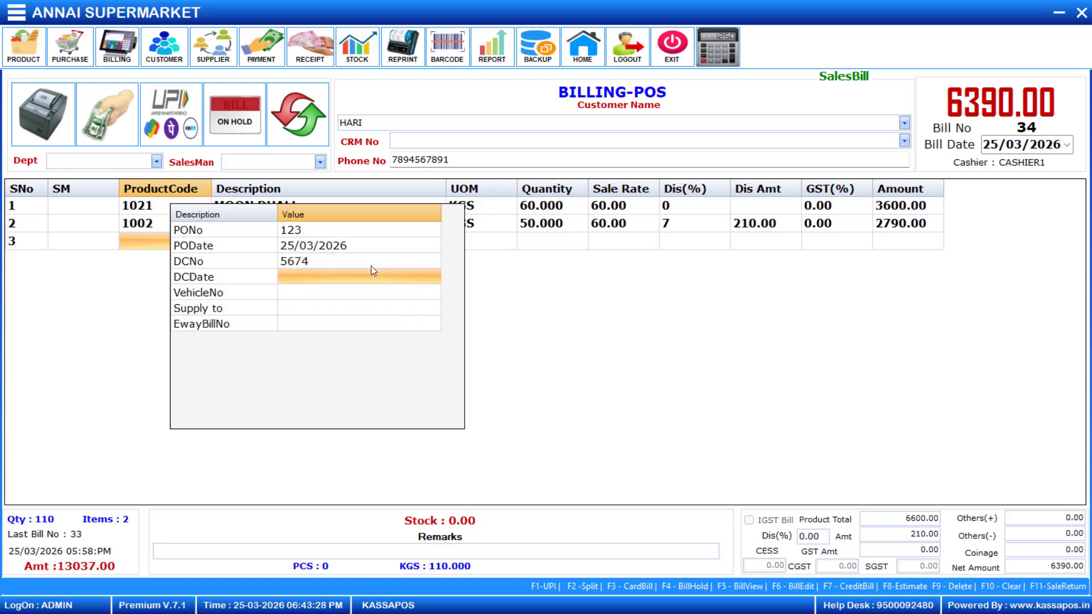
- Enter VehicleNo TN3245, the supply-to name and EwayBillNo 0987, then close the details window
{"action": "key", "text": "Return"}
{"action": "key", "text": "Return"}
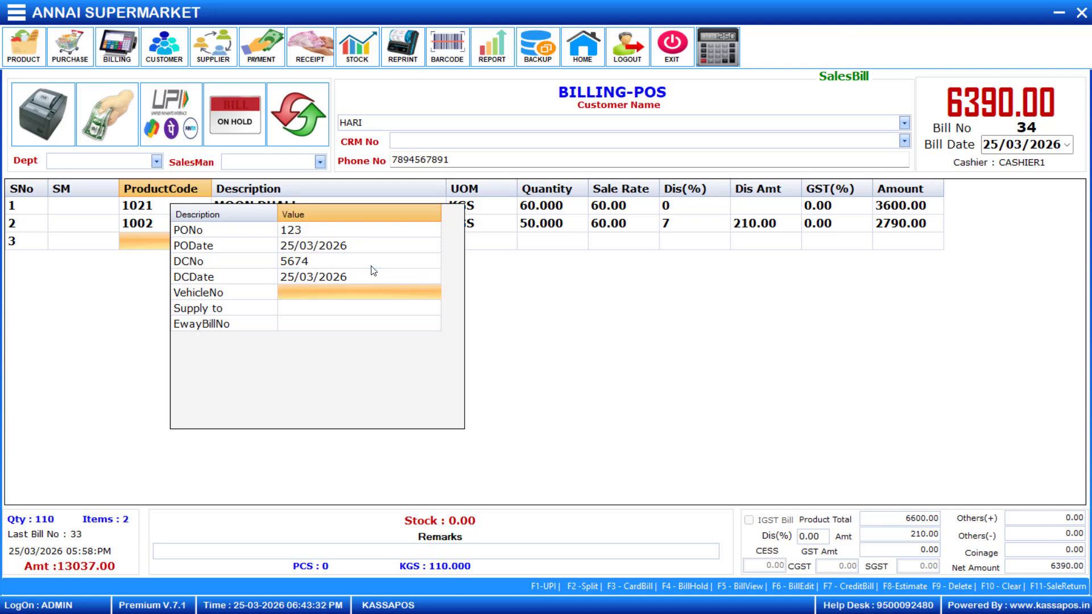
{"action": "type", "text": "TN3245"}
{"action": "key", "text": "Return"}
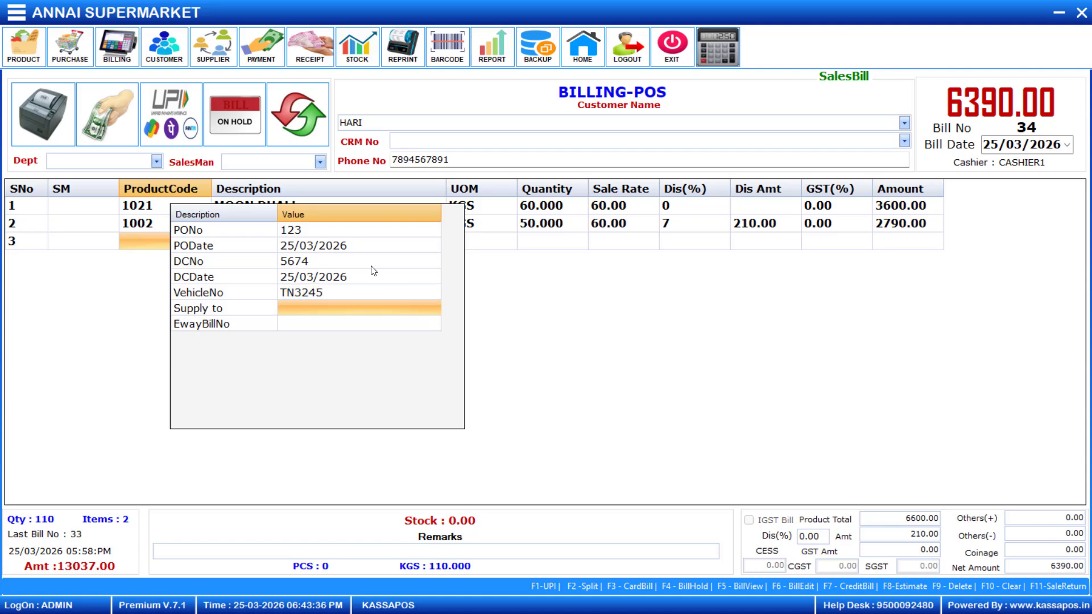
{"action": "type", "text": "VISHU"}
{"action": "key", "text": "BackSpace"}
{"action": "type", "text": "NU"}
{"action": "key", "text": "Return"}
{"action": "type", "text": "0987"}
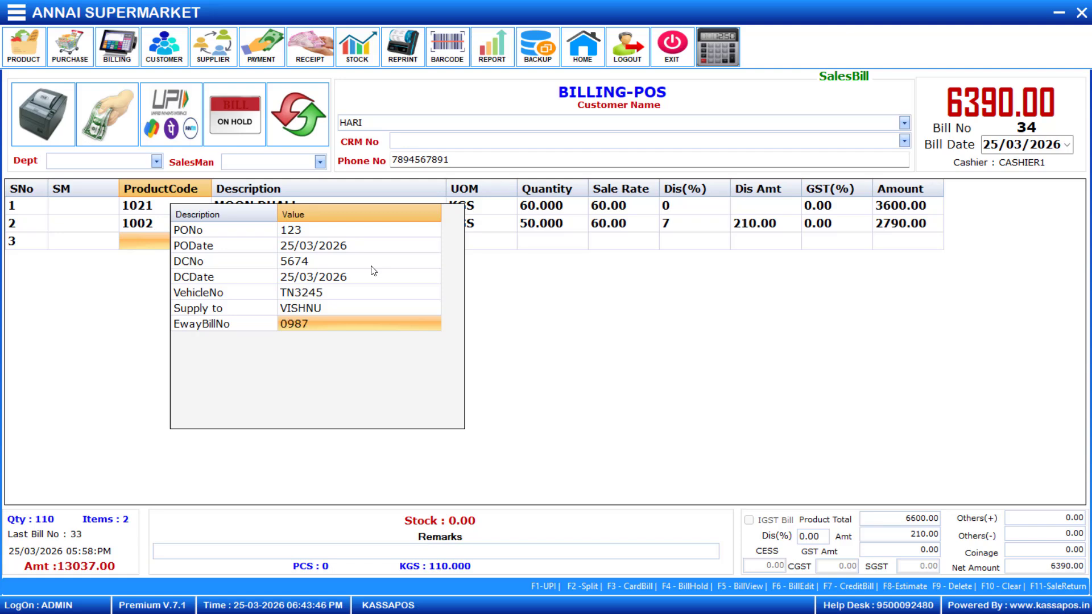
{"action": "key", "text": "Return"}
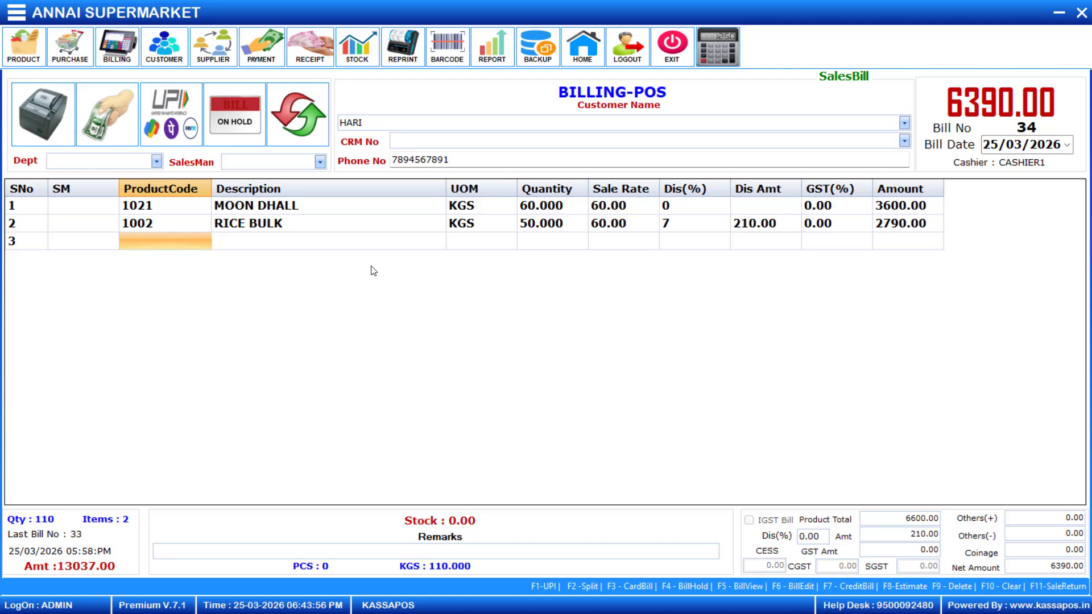
- Open the delivery address form, then enter the settings password to reach column settings
{"action": "key", "text": "ctrl+a"}
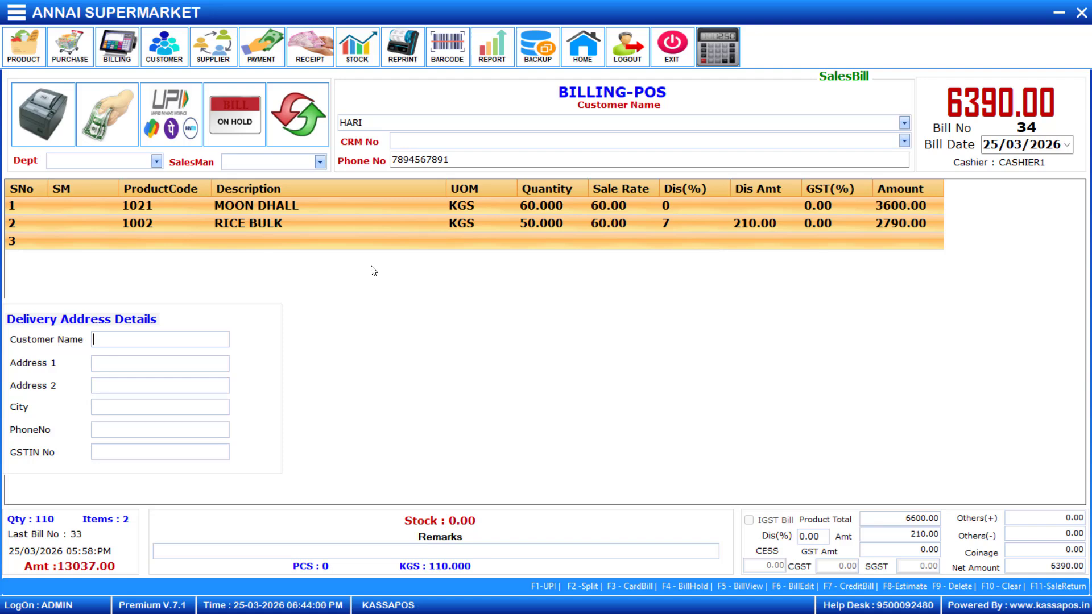
{"action": "key", "text": "F12"}
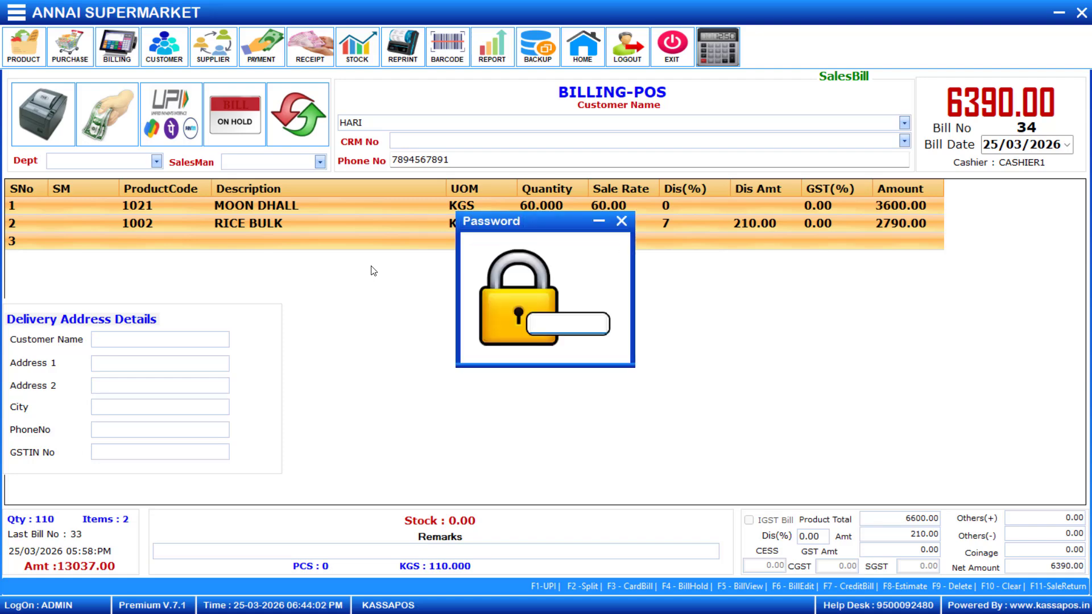
{"action": "type", "text": "1"}
{"action": "key", "text": "Return"}
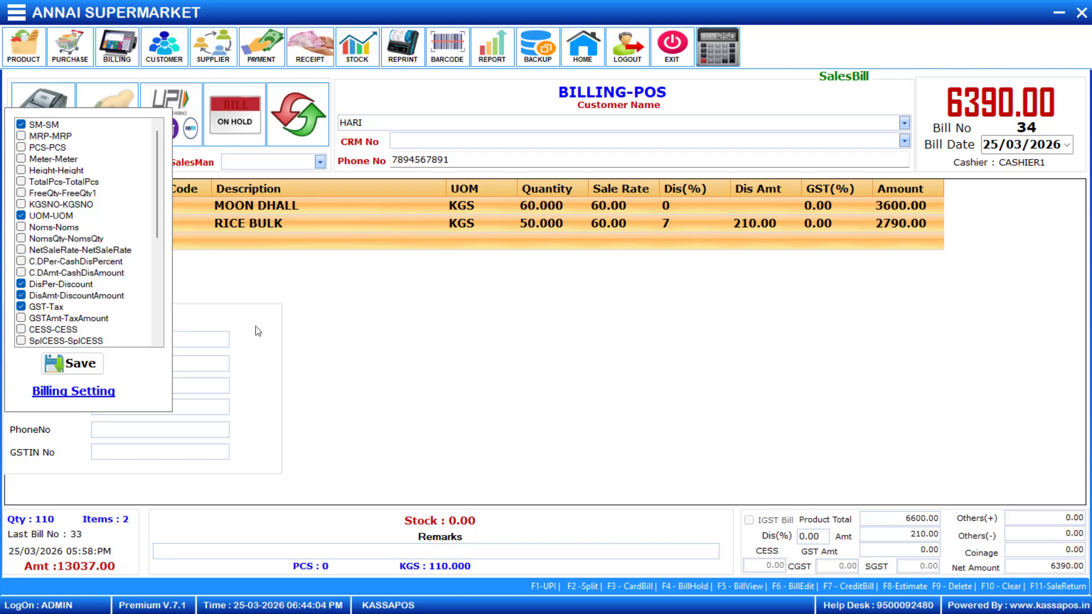
- Save the Billing Setting with Customer Create OnScreen toggled on and back off
{"action": "left_click", "coordinate": [103, 393]}
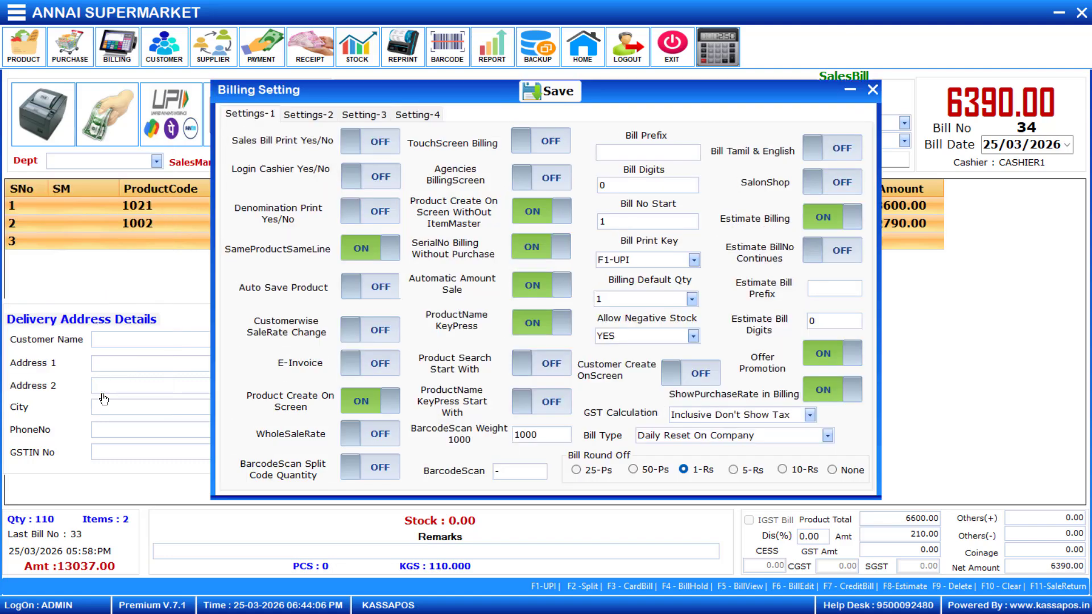
{"action": "left_click", "coordinate": [687, 377]}
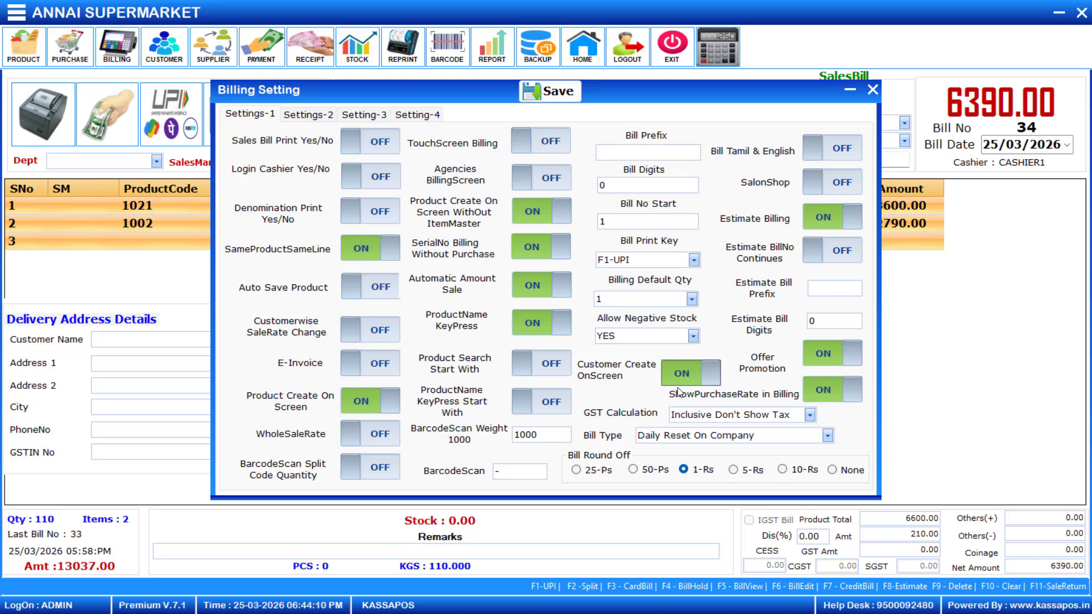
{"action": "left_click", "coordinate": [680, 368]}
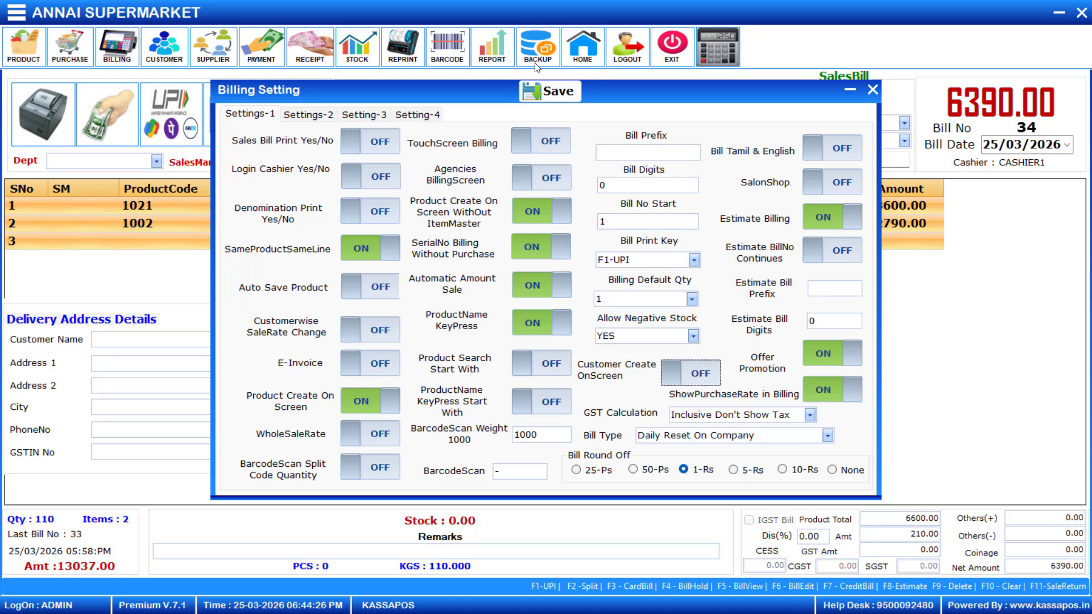
{"action": "left_click", "coordinate": [546, 90]}
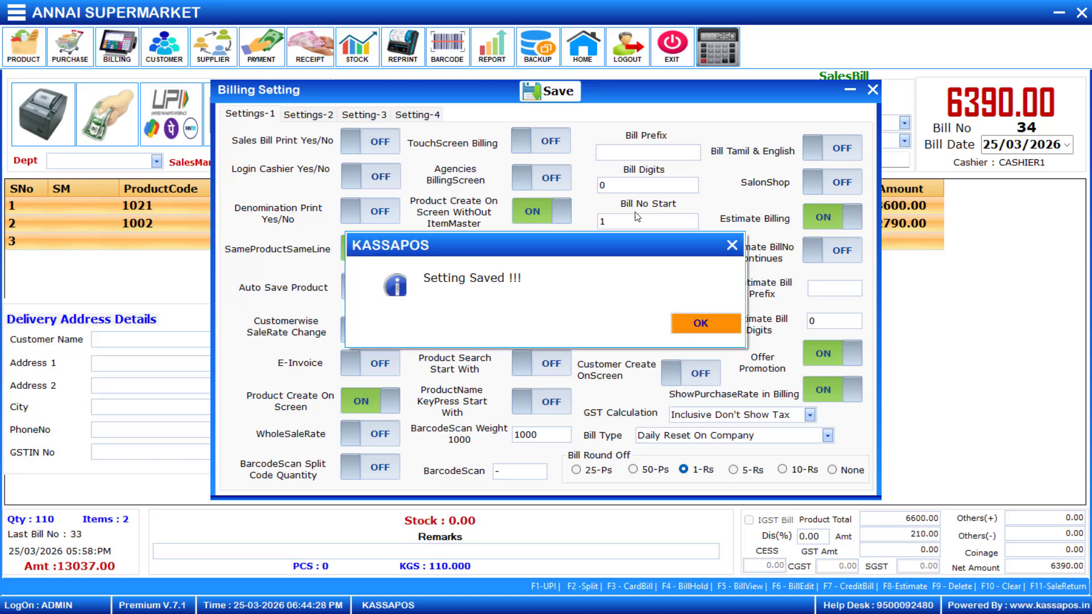
{"action": "left_click", "coordinate": [704, 321]}
- Fill the delivery customer name, city CHENNAI, phone number and GSTIN
{"action": "left_click", "coordinate": [157, 338]}
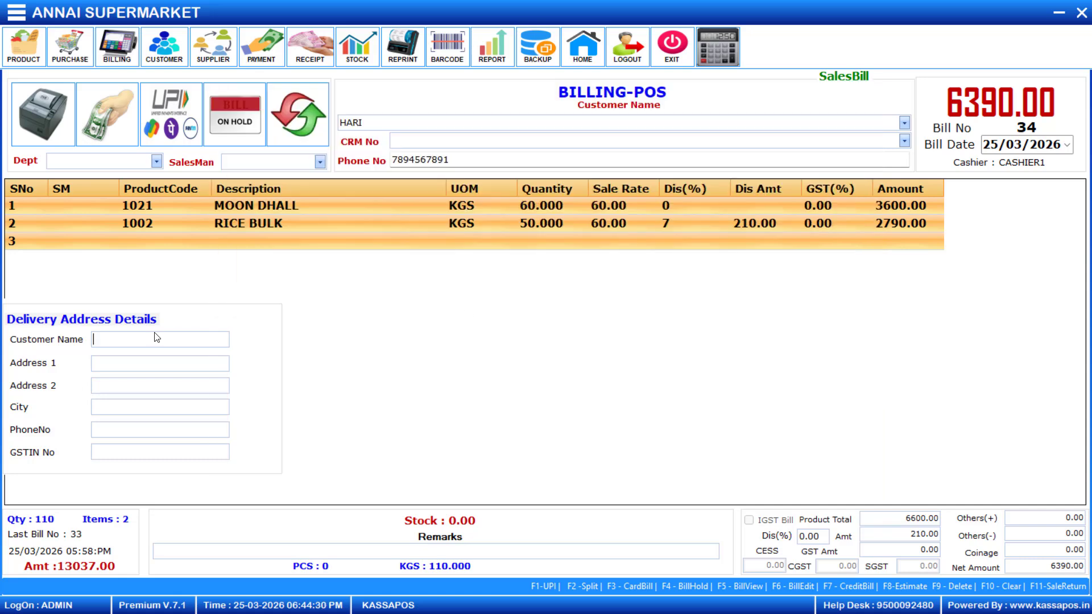
{"action": "type", "text": "HA"}
{"action": "type", "text": "I"}
{"action": "key", "text": "Return"}
{"action": "key", "text": "Return"}
{"action": "key", "text": "Return"}
{"action": "type", "text": "CHENNAI"}
{"action": "key", "text": "Return"}
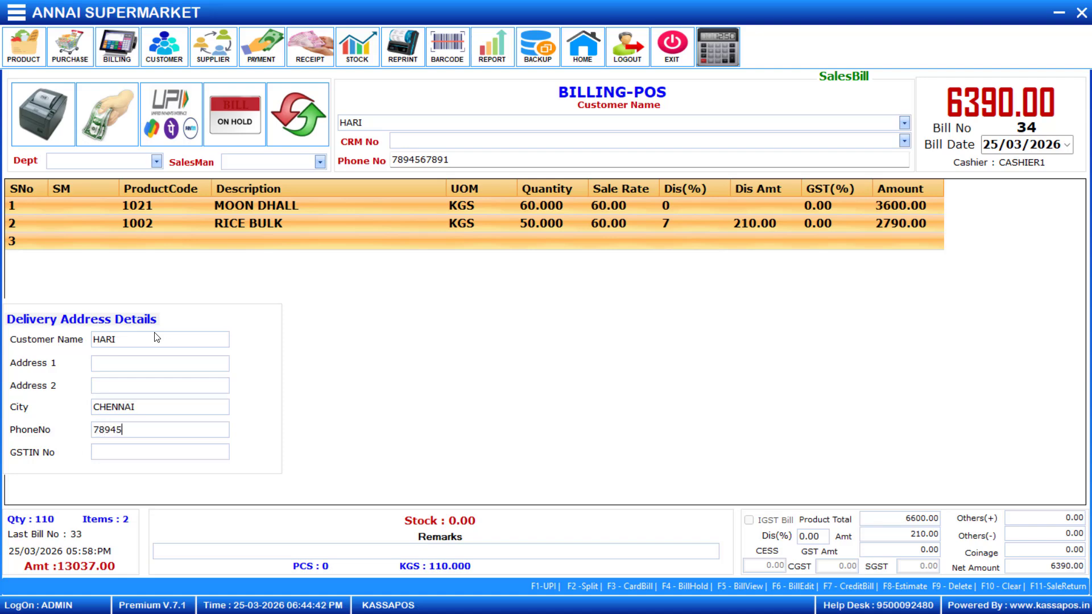
{"action": "key", "text": "Return"}
{"action": "type", "text": "1234"}
- Save bill 34 with the View option and minimize the billing window
{"action": "key", "text": "Return"}
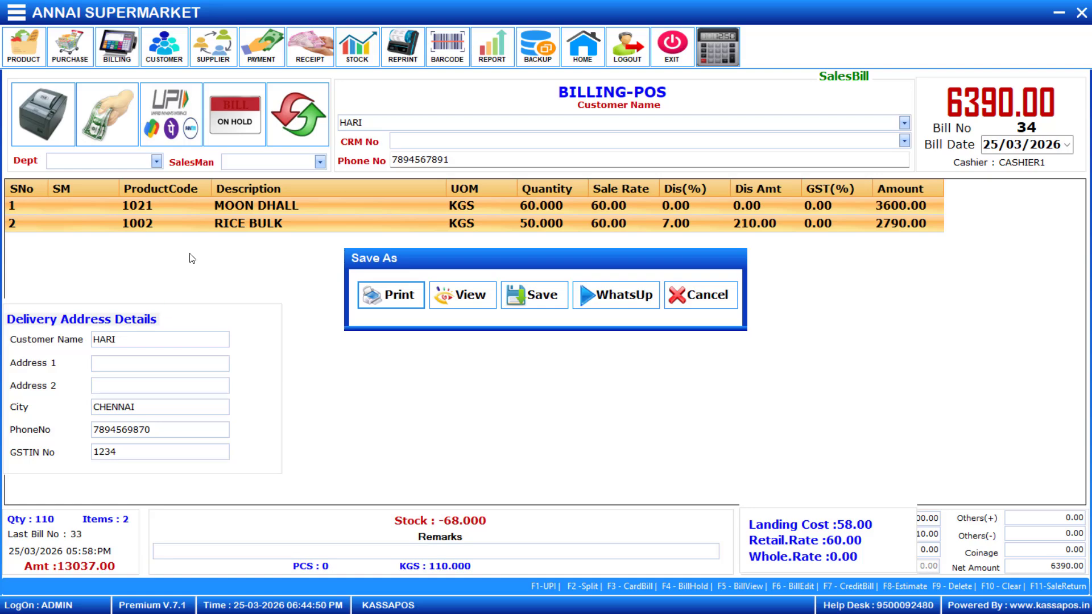
{"action": "left_click", "coordinate": [458, 290]}
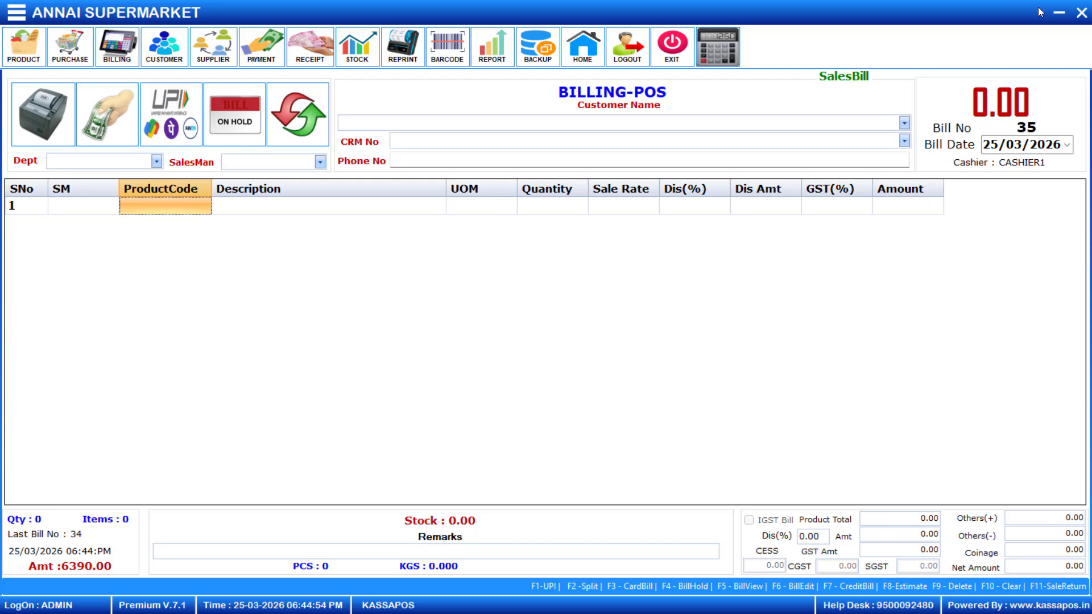
{"action": "left_click", "coordinate": [1061, 12]}
- Check the invoice's Supply To, Motor Vehicle No, delivery address, and MOON DHALL and RICE BULK lines
{"action": "left_click", "coordinate": [1059, 12]}
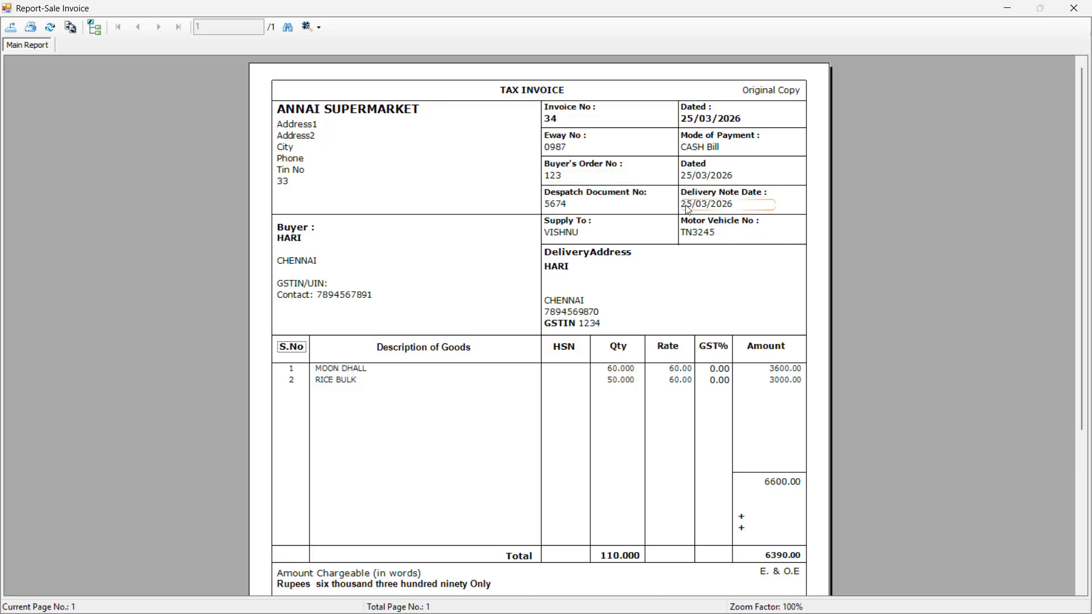
{"action": "left_click", "coordinate": [578, 232]}
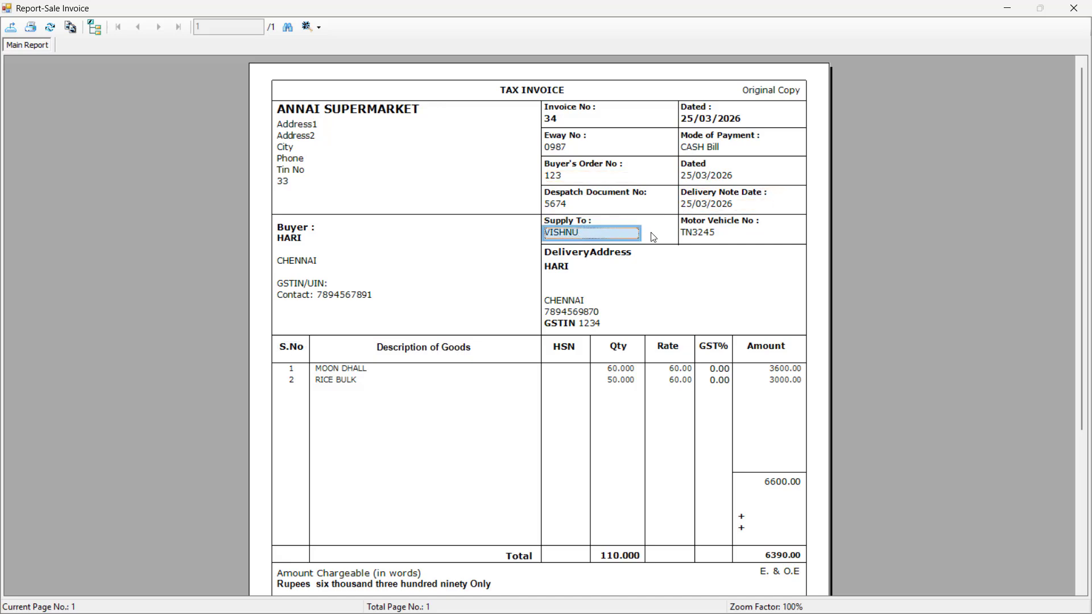
{"action": "left_click", "coordinate": [710, 237]}
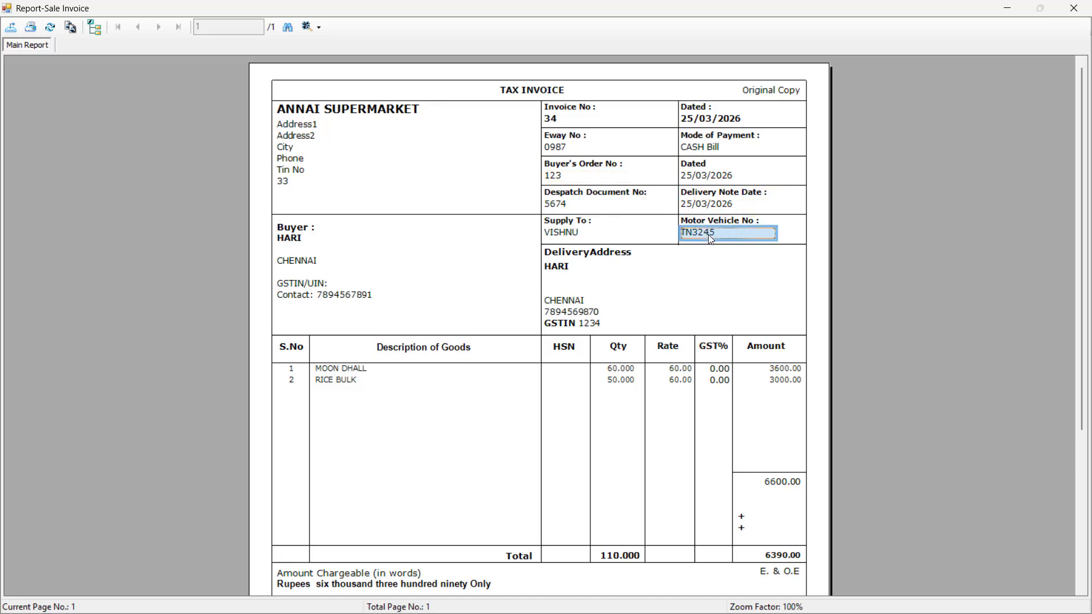
{"action": "left_click", "coordinate": [564, 270]}
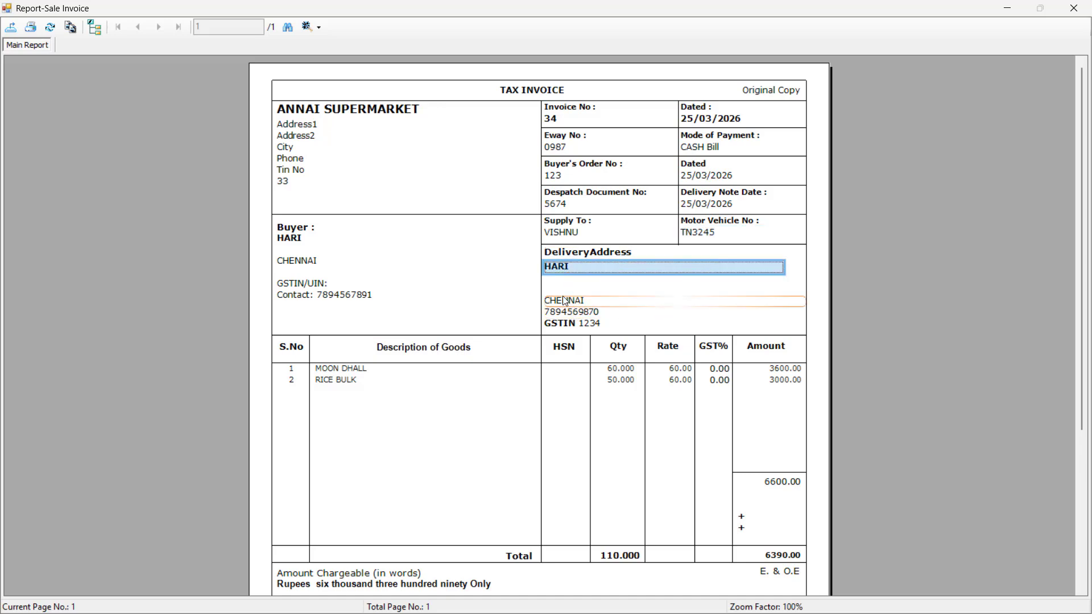
{"action": "scroll", "coordinate": [512, 373], "scroll_direction": "down", "scroll_amount": 3}
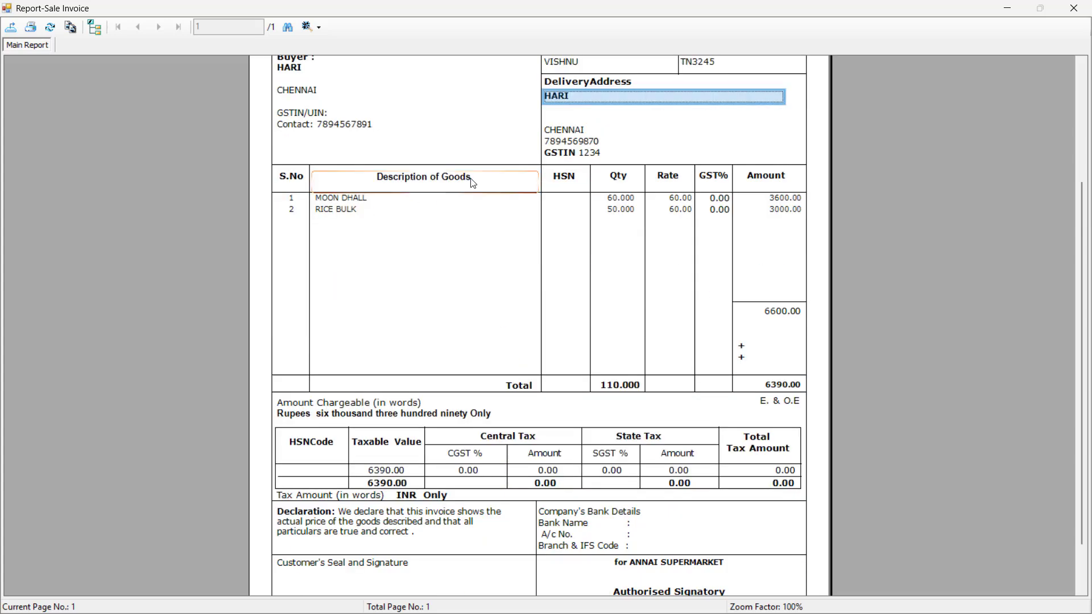
{"action": "left_click", "coordinate": [396, 198]}
{"action": "left_click", "coordinate": [395, 211], "text": "ctrl"}
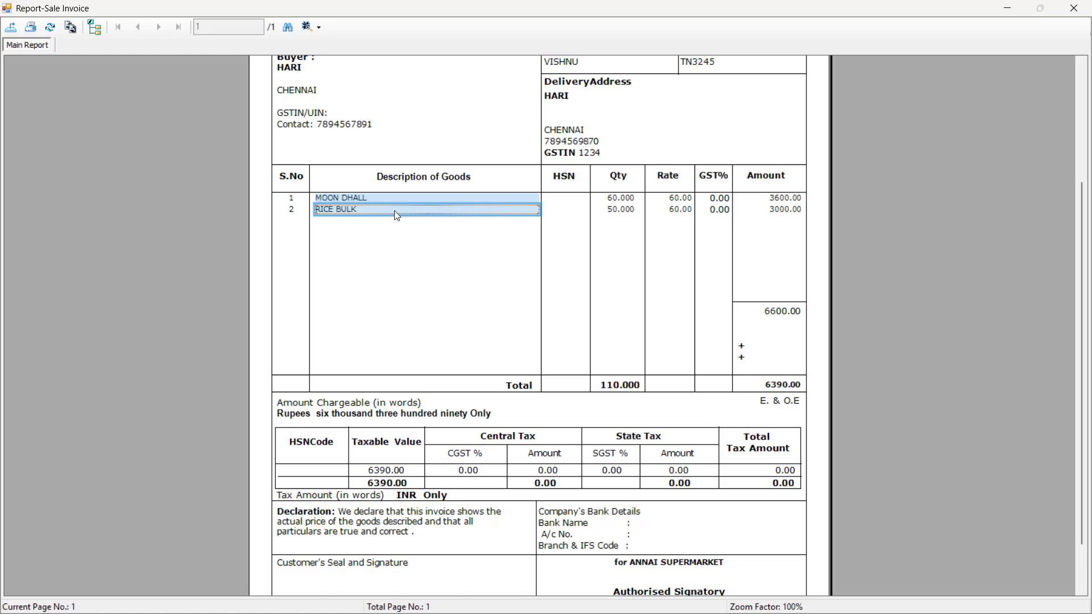
- Close the sale invoice preview and bring KASSAPOS back to the front
{"action": "left_click", "coordinate": [1075, 9]}
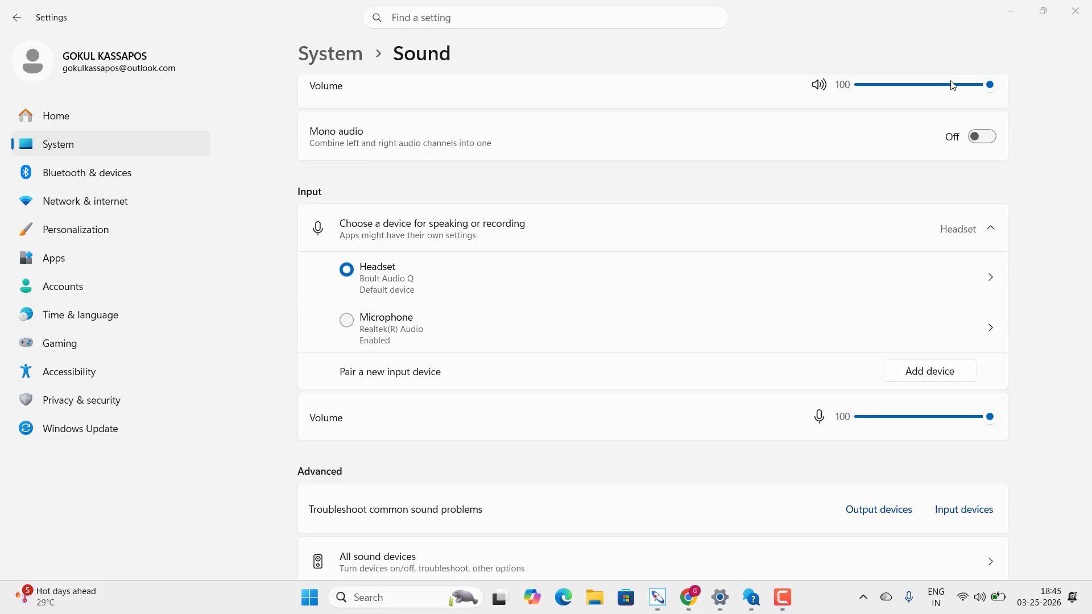
{"action": "left_click", "coordinate": [658, 600]}
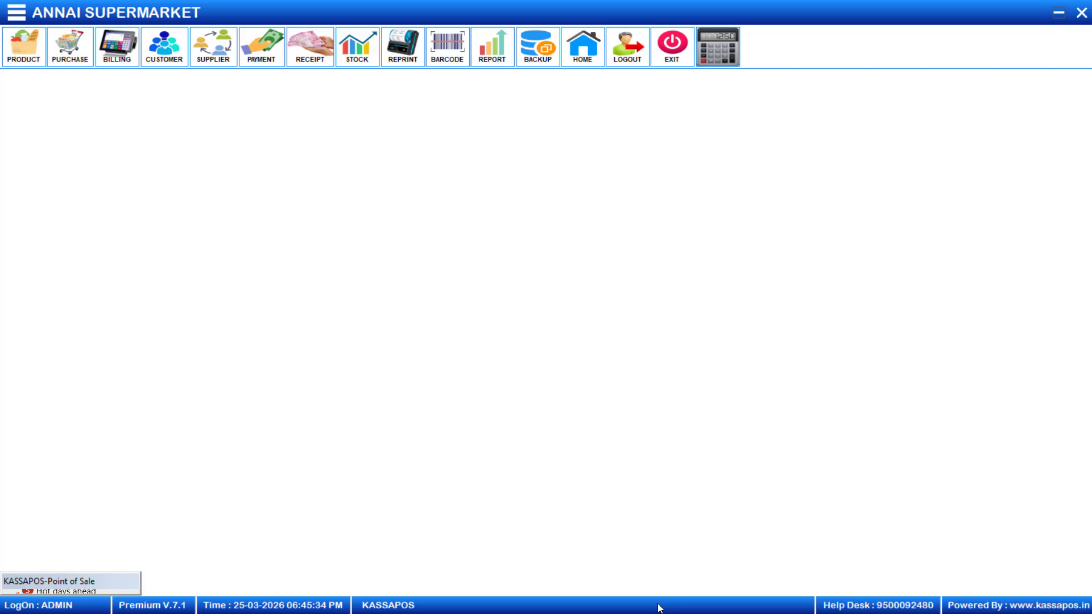
- Close the billing form and go to Bill Print Setting's A4 - Laser Printer tab
{"action": "left_click", "coordinate": [103, 585]}
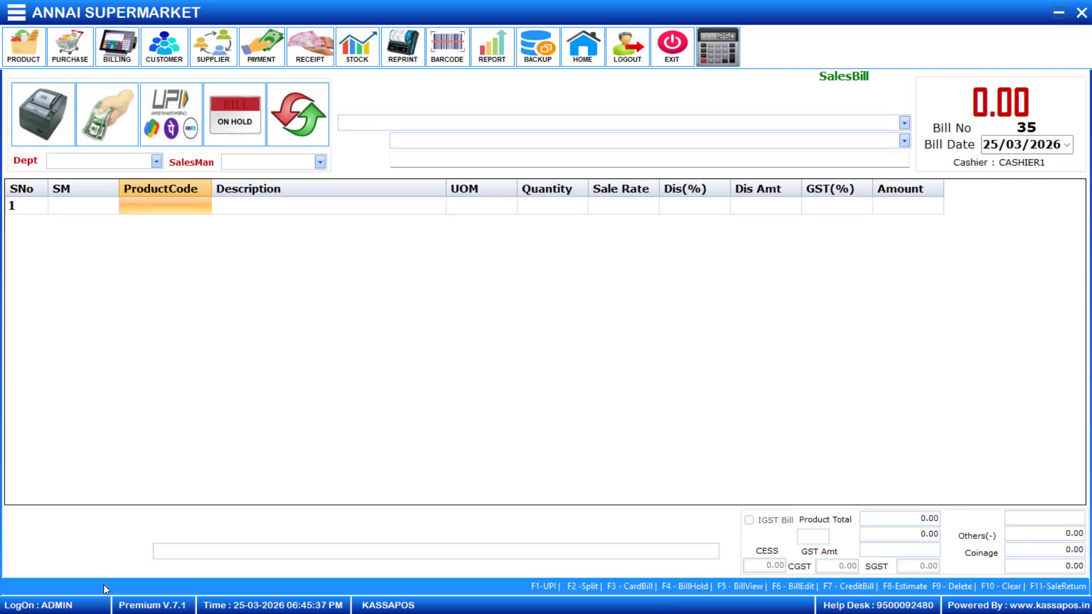
{"action": "left_click", "coordinate": [1083, 16]}
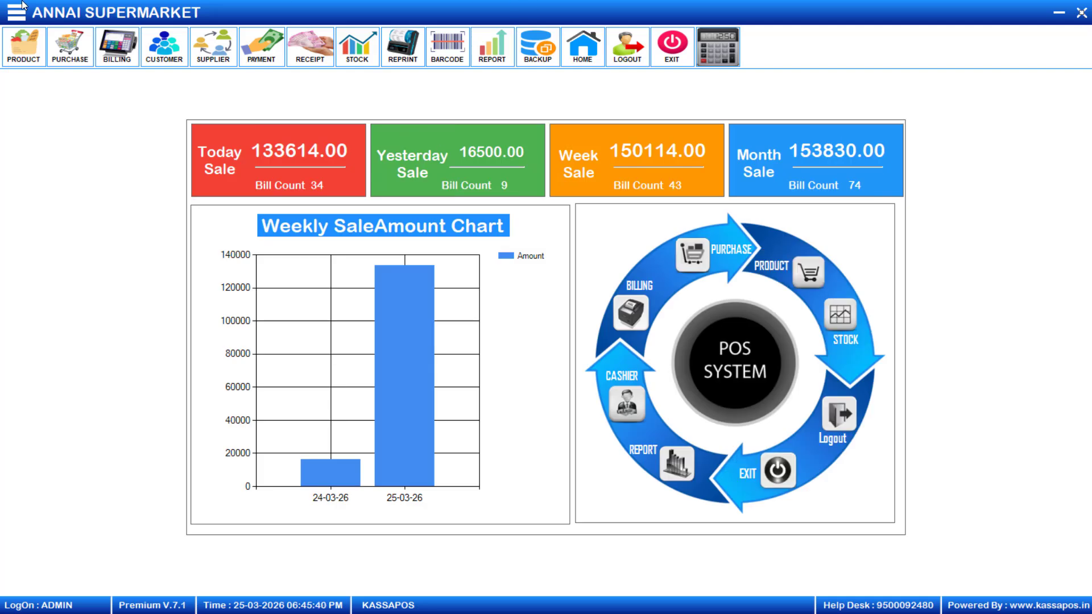
{"action": "left_click", "coordinate": [16, 17]}
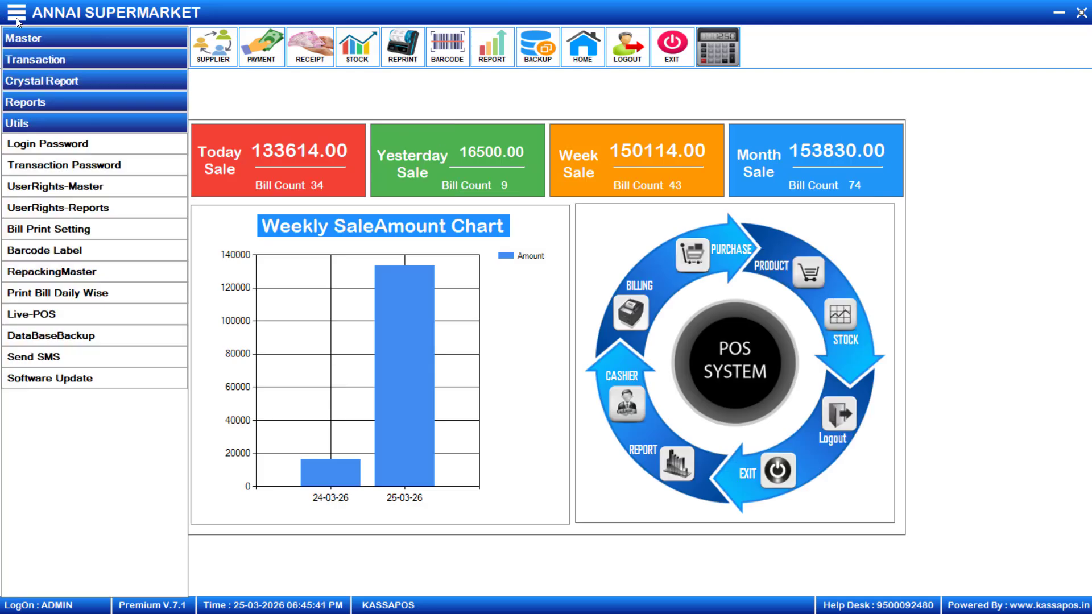
{"action": "left_click", "coordinate": [32, 230]}
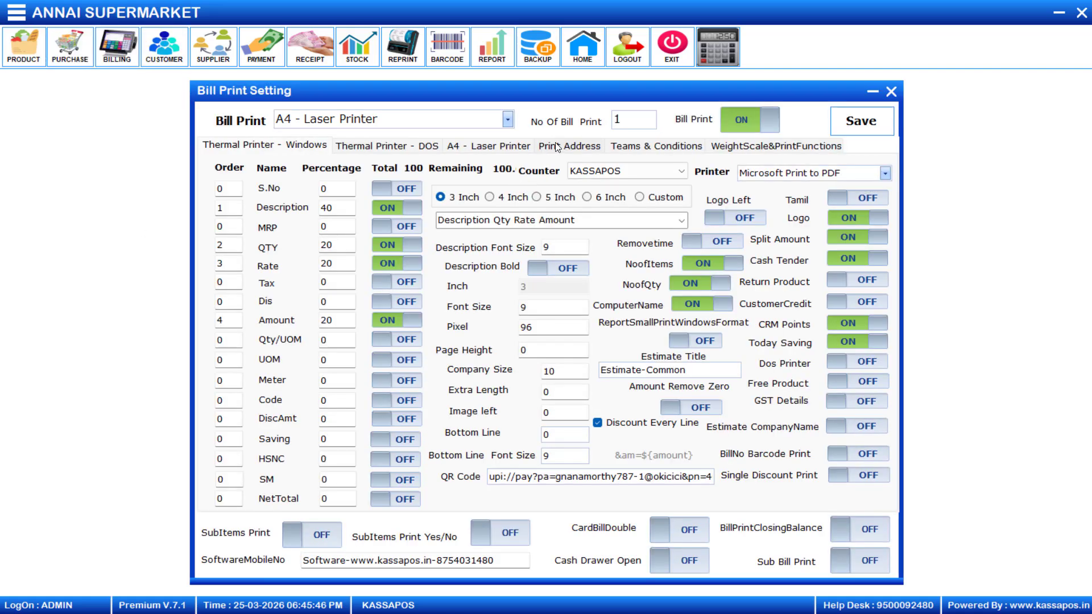
{"action": "left_click", "coordinate": [487, 147]}
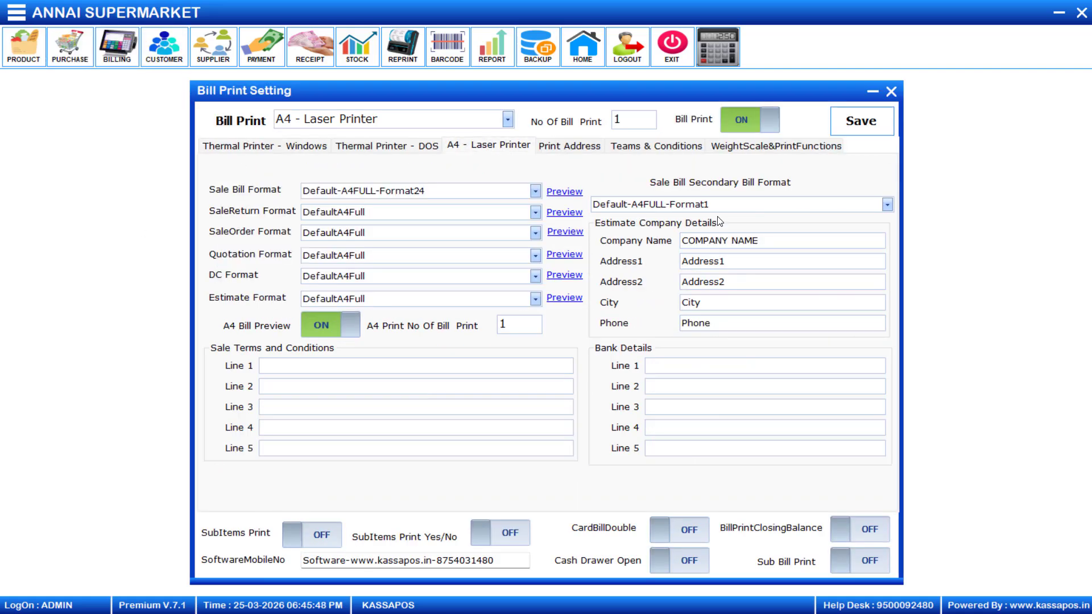
- Set Sale Bill Secondary Bill Format to Default-A6-Format1 and save
{"action": "left_click", "coordinate": [888, 205]}
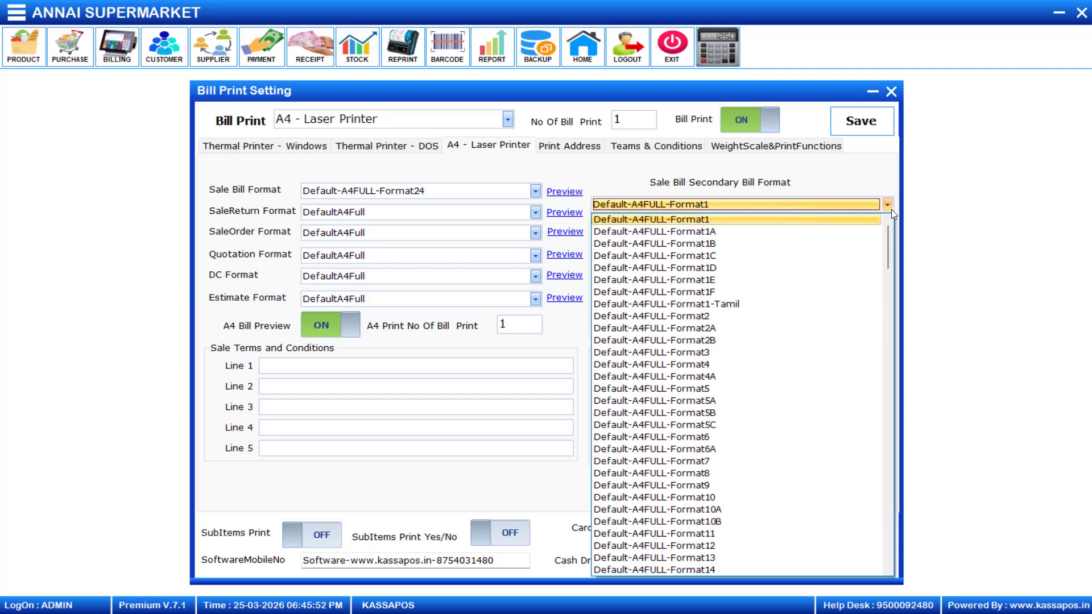
{"action": "scroll", "coordinate": [858, 307], "scroll_direction": "down", "scroll_amount": 4}
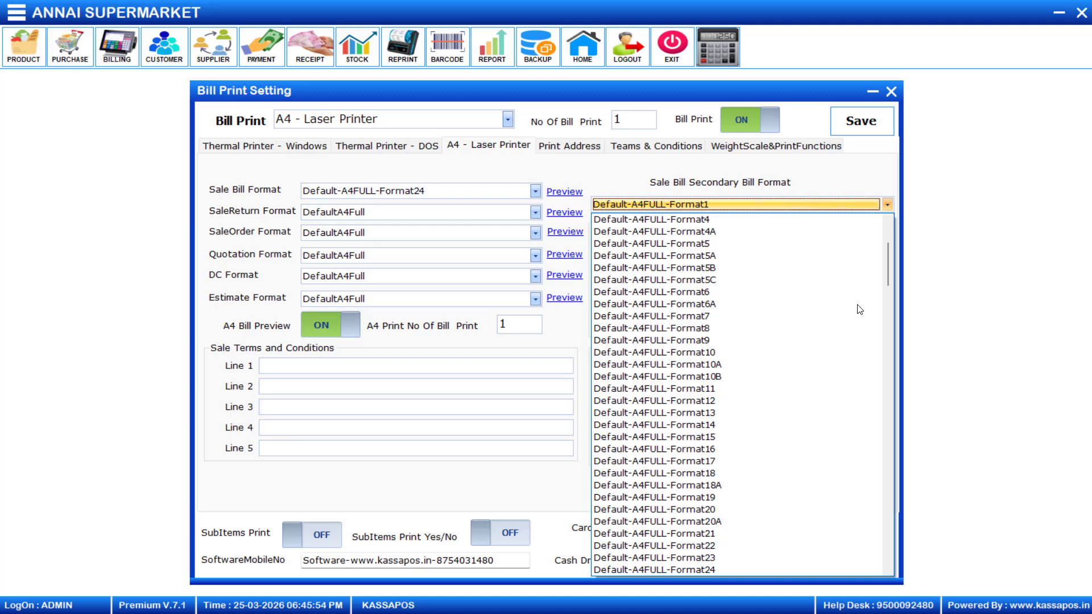
{"action": "scroll", "coordinate": [860, 309], "scroll_direction": "down", "scroll_amount": 11}
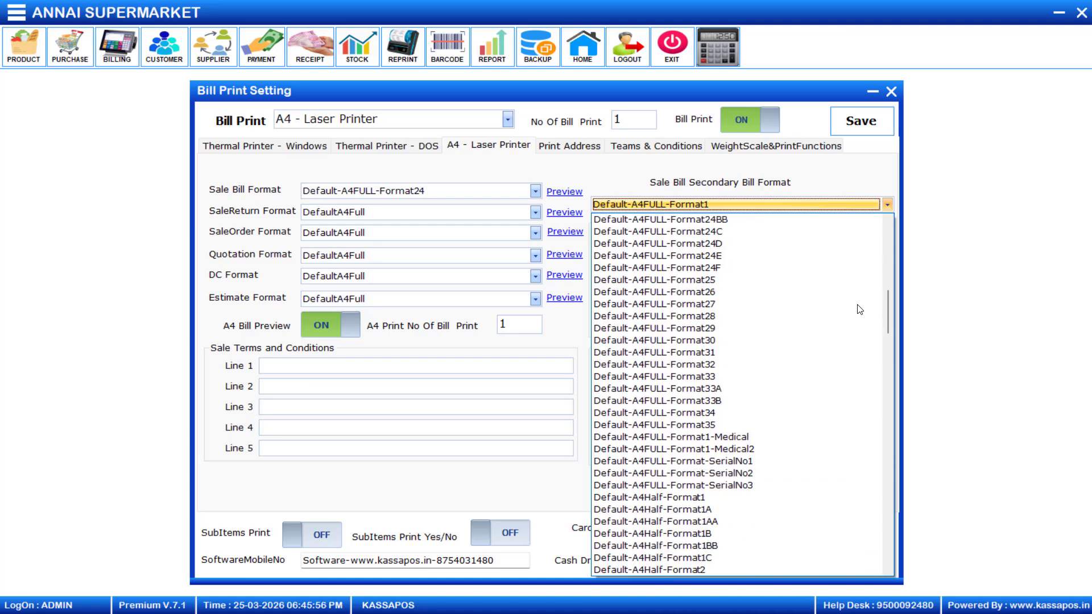
{"action": "scroll", "coordinate": [860, 309], "scroll_direction": "down", "scroll_amount": 10}
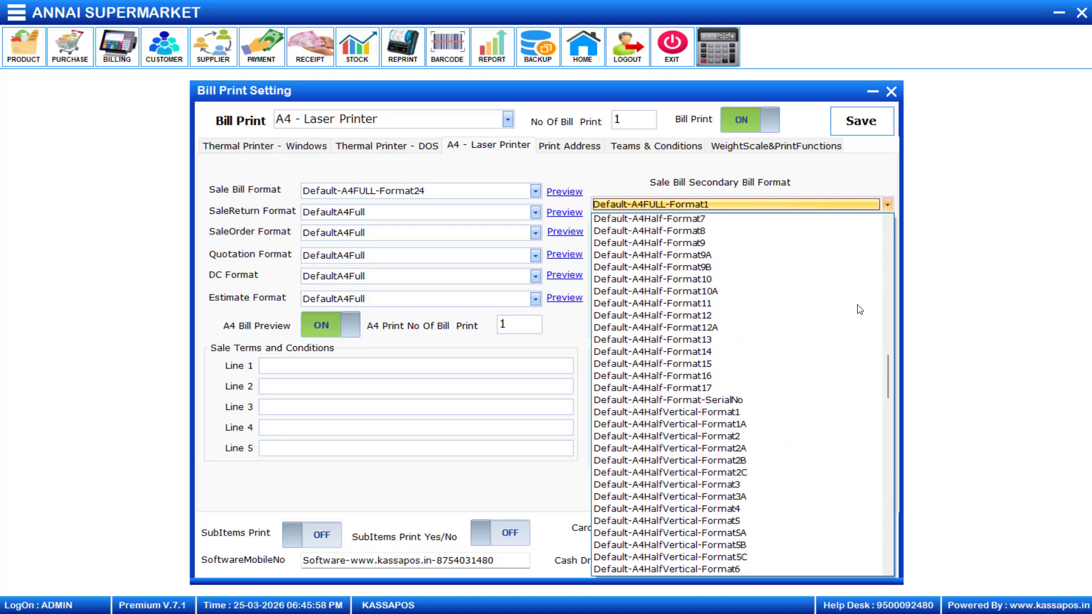
{"action": "scroll", "coordinate": [860, 310], "scroll_direction": "down", "scroll_amount": 5}
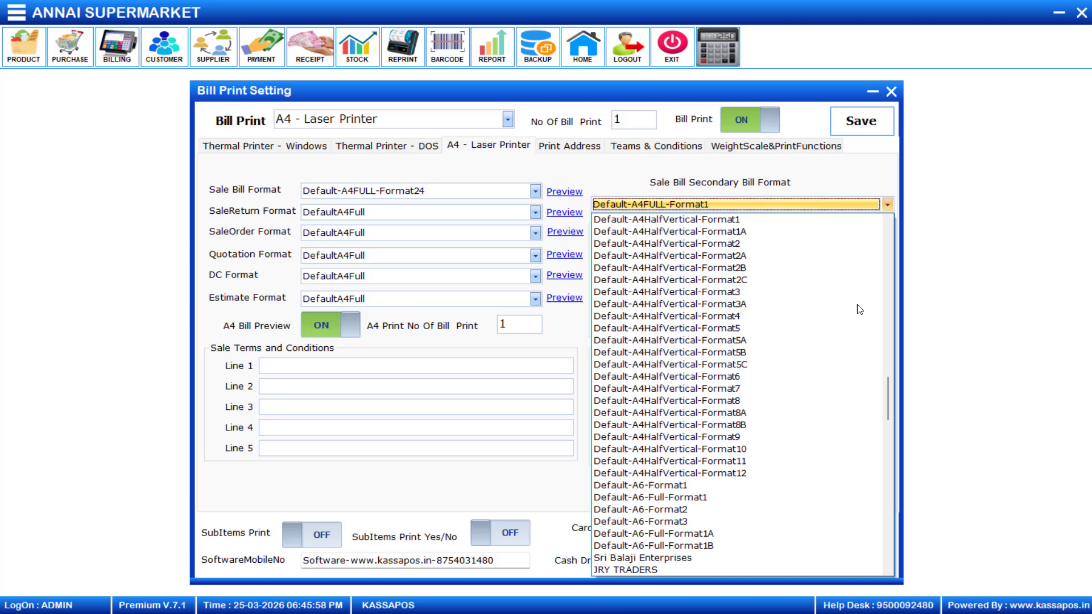
{"action": "left_click", "coordinate": [654, 488]}
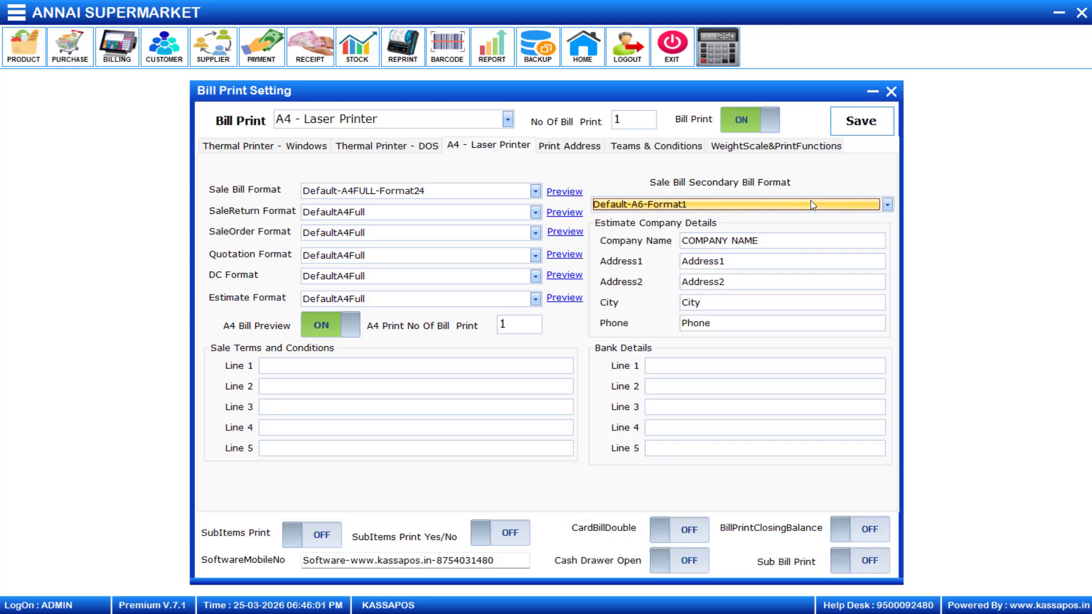
{"action": "left_click", "coordinate": [861, 120]}
{"action": "left_click", "coordinate": [693, 329]}
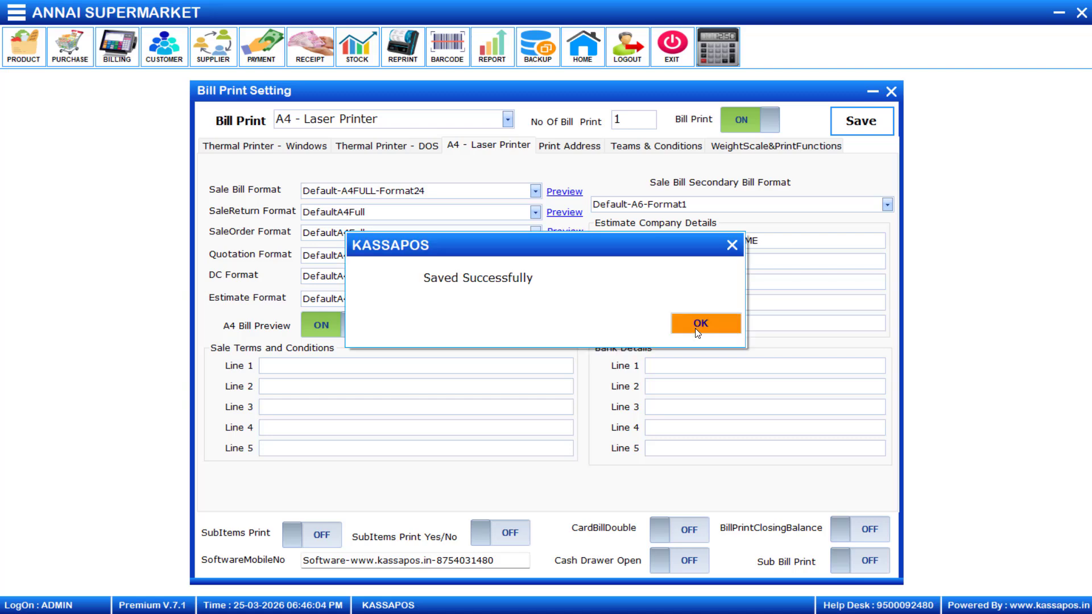
{"action": "left_click", "coordinate": [697, 329]}
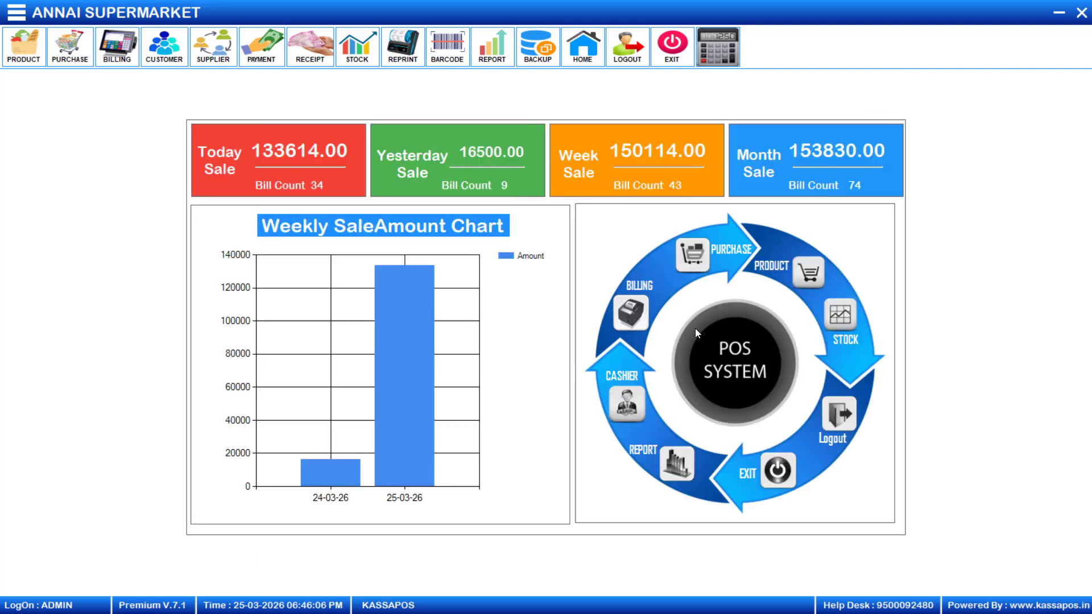
- Start a new bill with 10 boxes of 7UP, totalling 400.00
{"action": "left_click", "coordinate": [116, 50]}
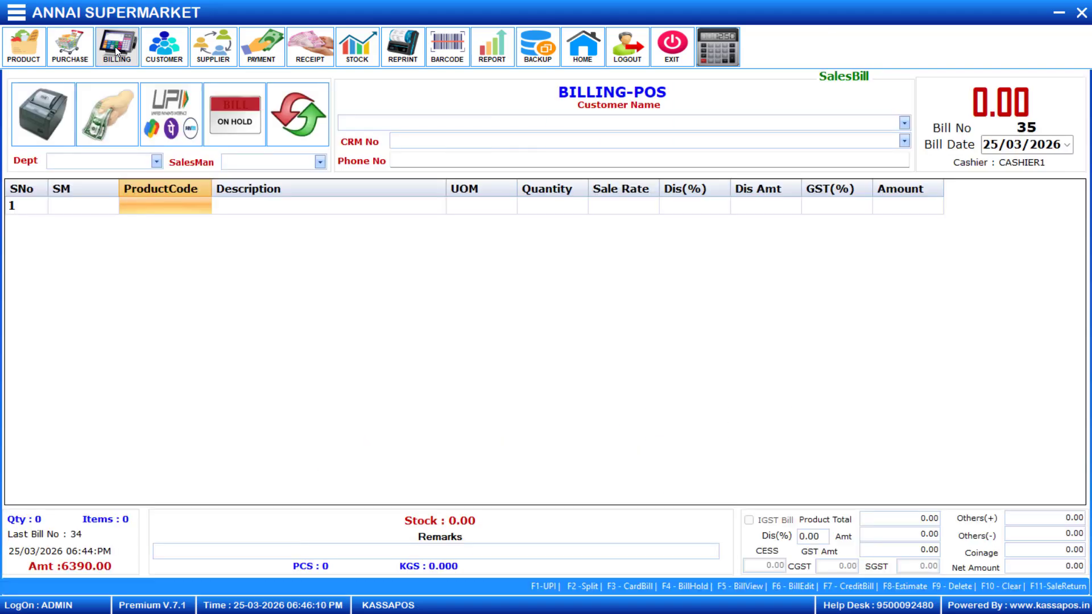
{"action": "left_click", "coordinate": [138, 215]}
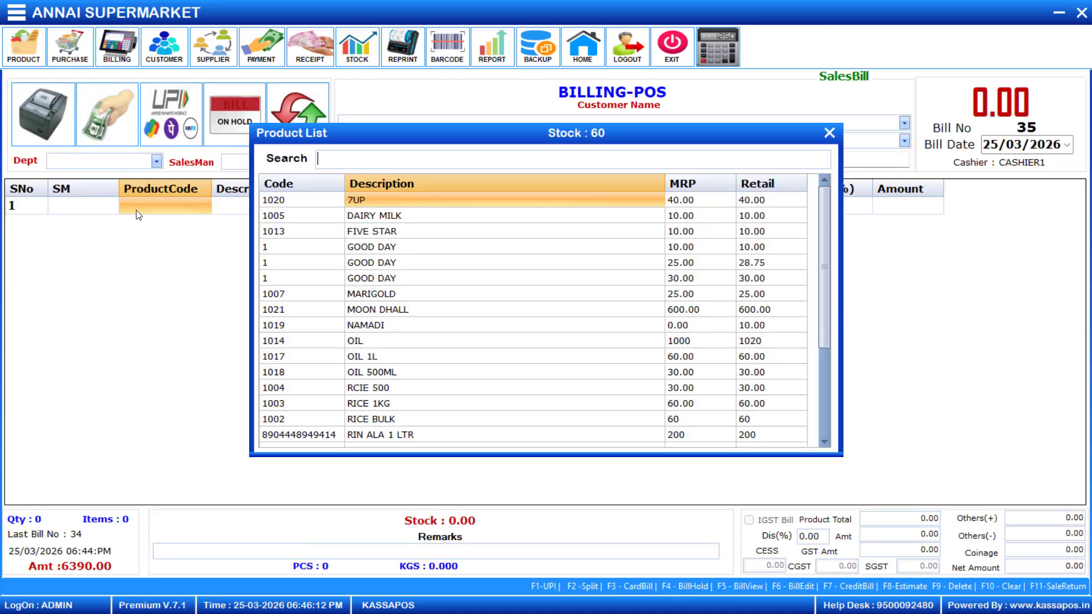
{"action": "key", "text": "Down"}
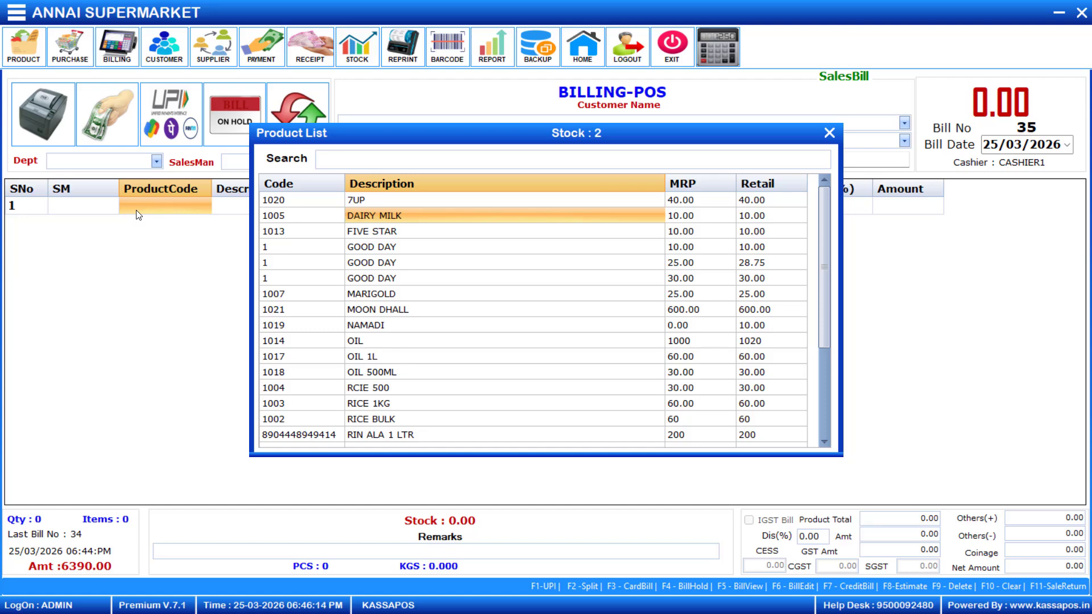
{"action": "key", "text": "Up"}
{"action": "key", "text": "Return"}
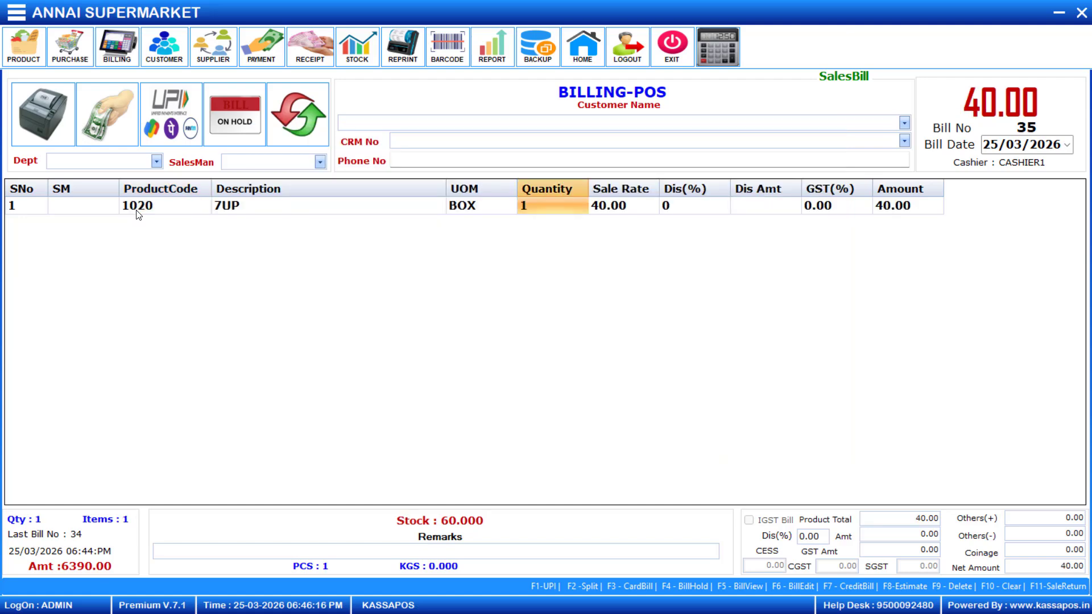
{"action": "type", "text": "0"}
{"action": "key", "text": "Return"}
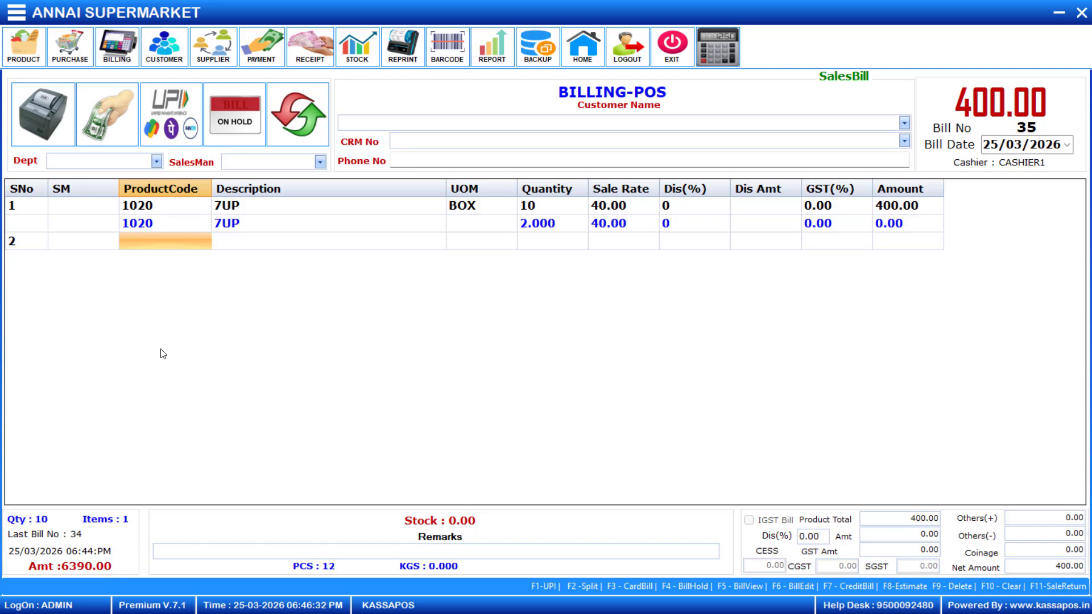
- Switch the bill to A4 secondary print and preview it as a sale invoice
{"action": "key", "text": "F12"}
{"action": "left_click", "coordinate": [60, 84]}
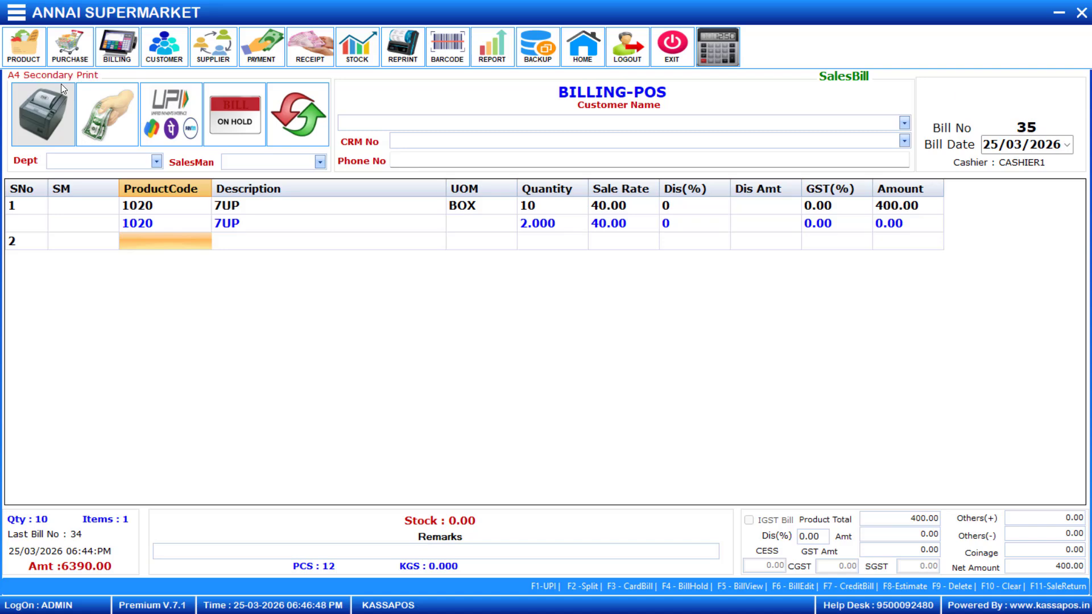
{"action": "left_click", "coordinate": [61, 84]}
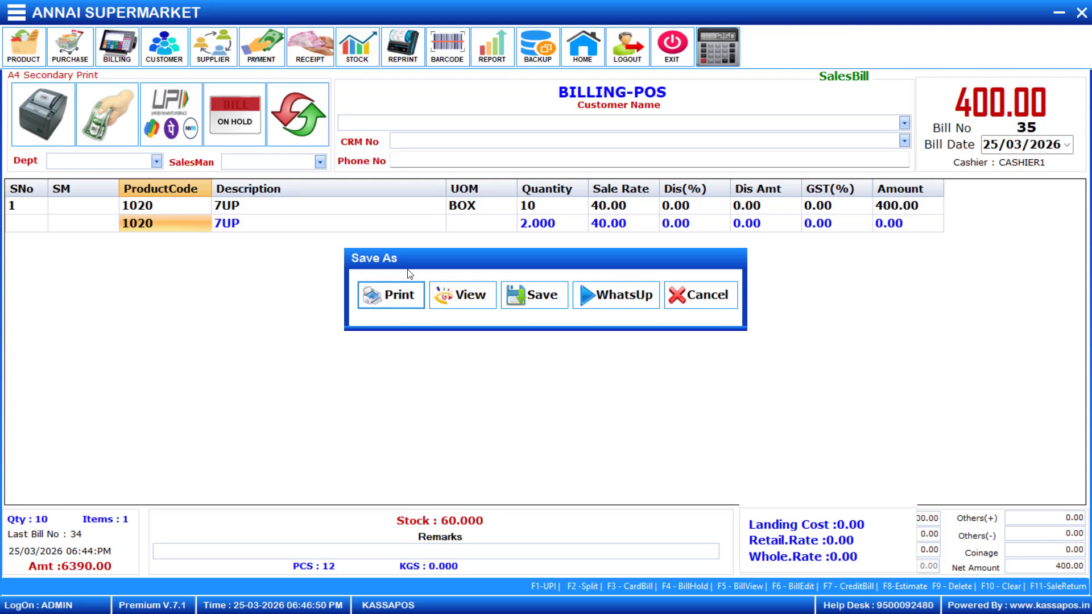
{"action": "left_click", "coordinate": [464, 300]}
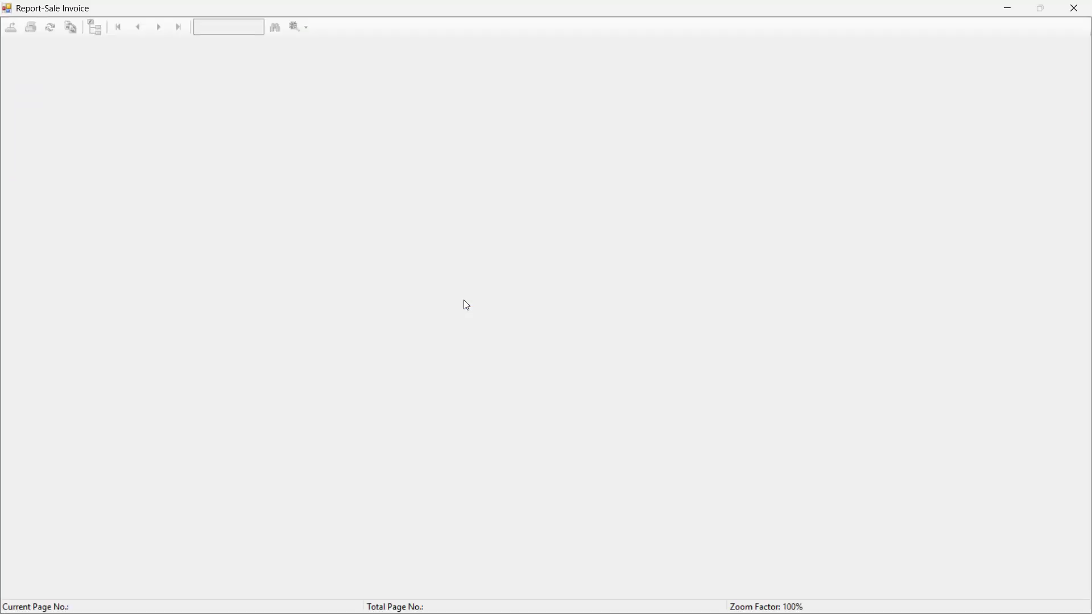